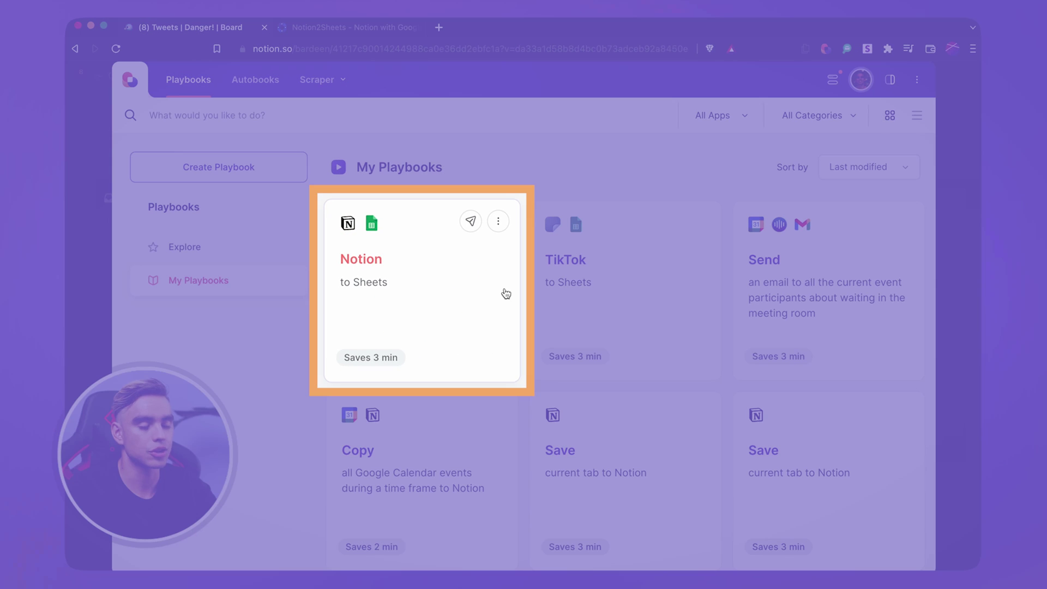
- Run the Notion to Sheets playbook on the 'Tweets | Danger!' database
click(505, 290)
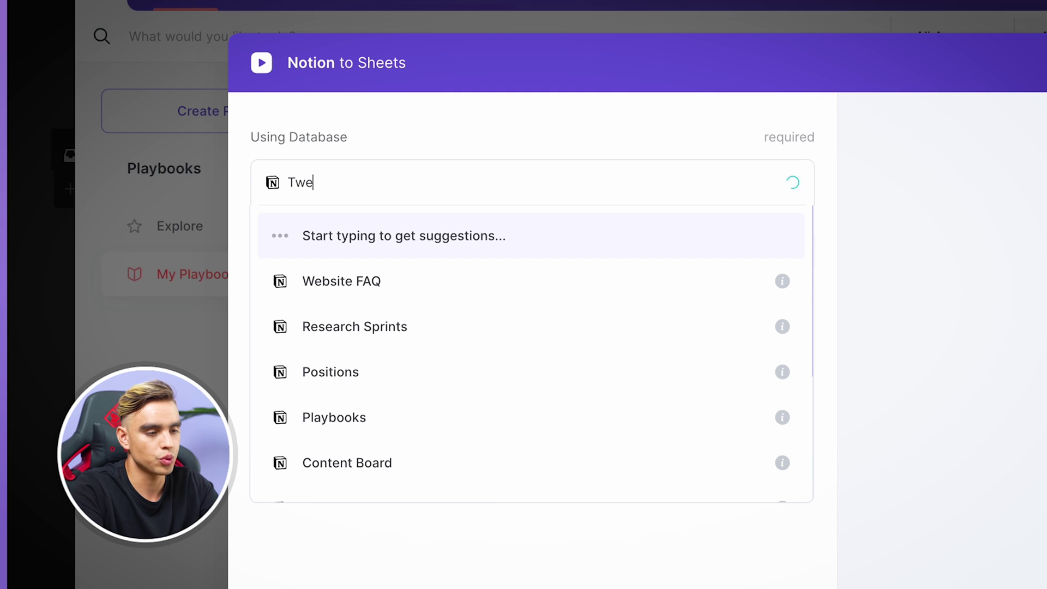
click(403, 272)
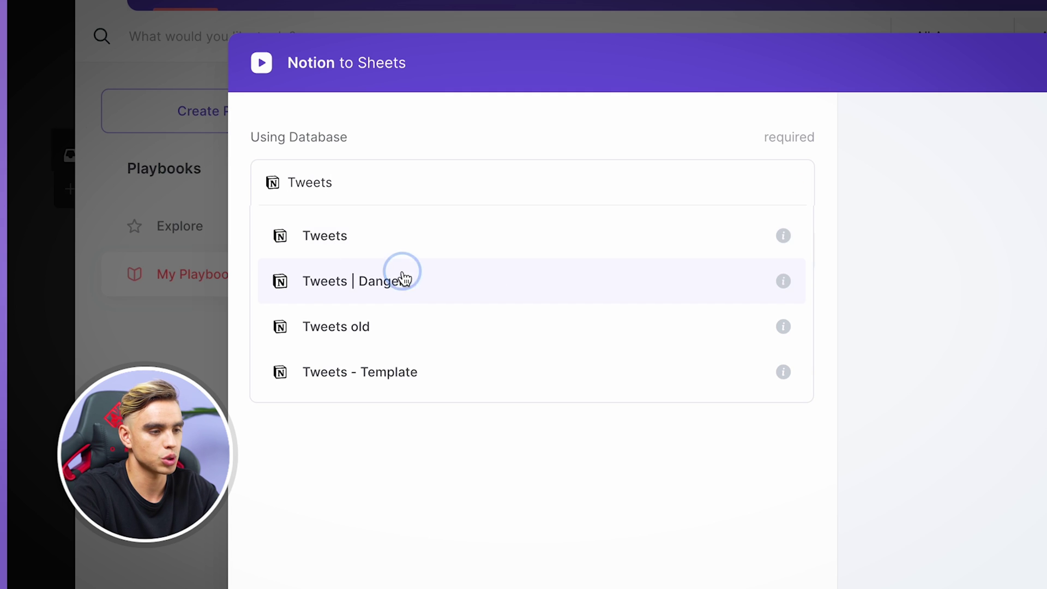
click(407, 266)
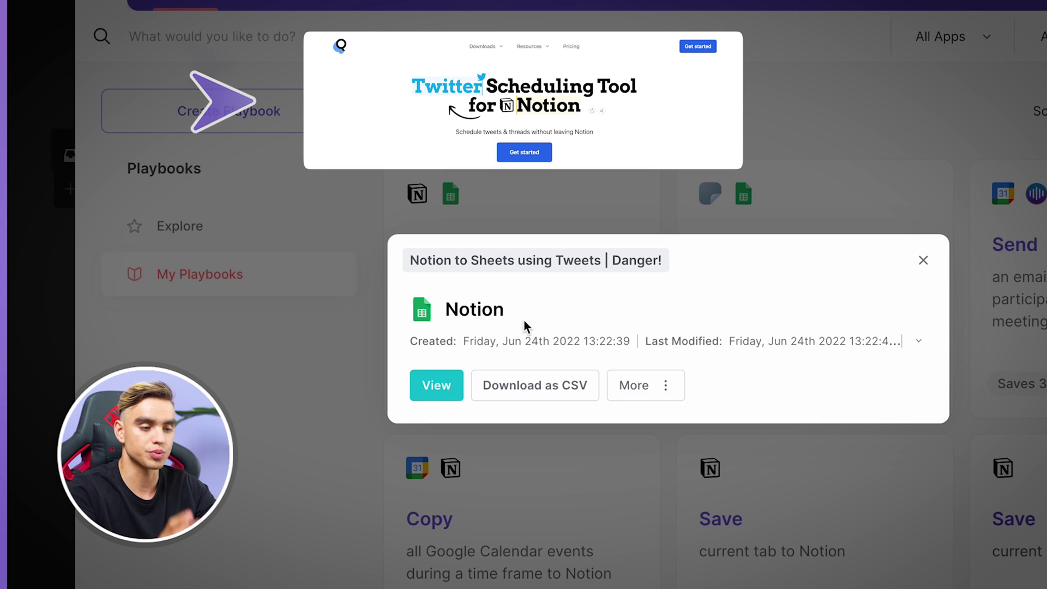
- View the exported Notion sheet's three tweets, then return to the Tweets | Danger! board
click(419, 380)
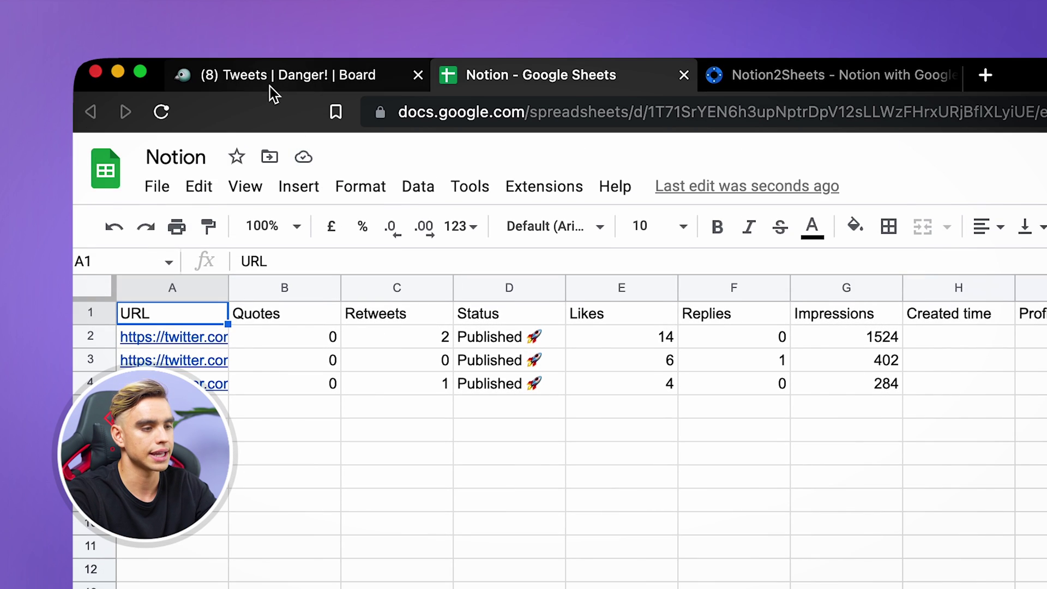
click(274, 80)
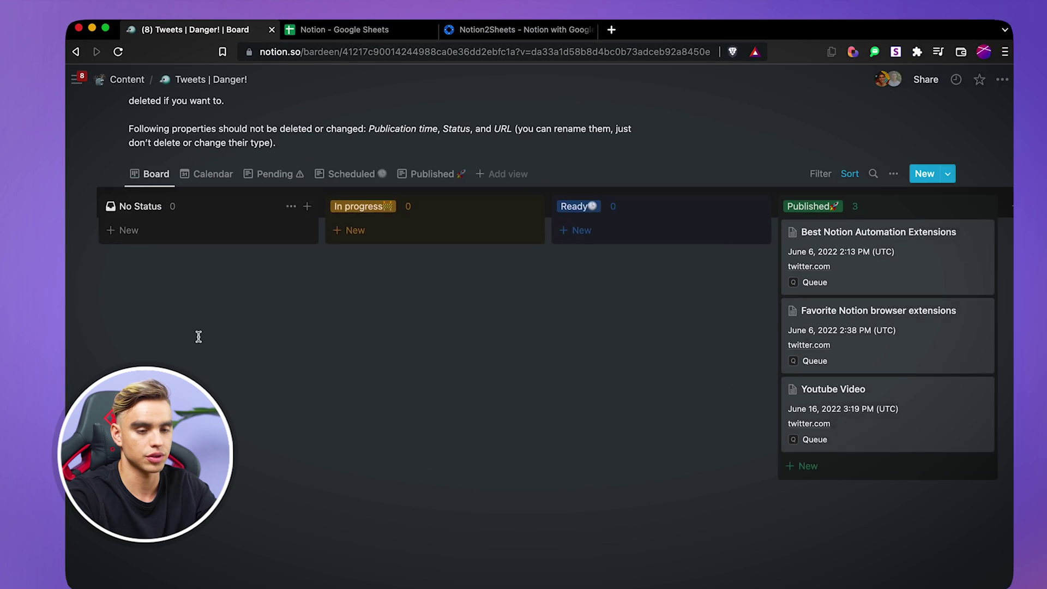
scroll(611, 366, right, 2)
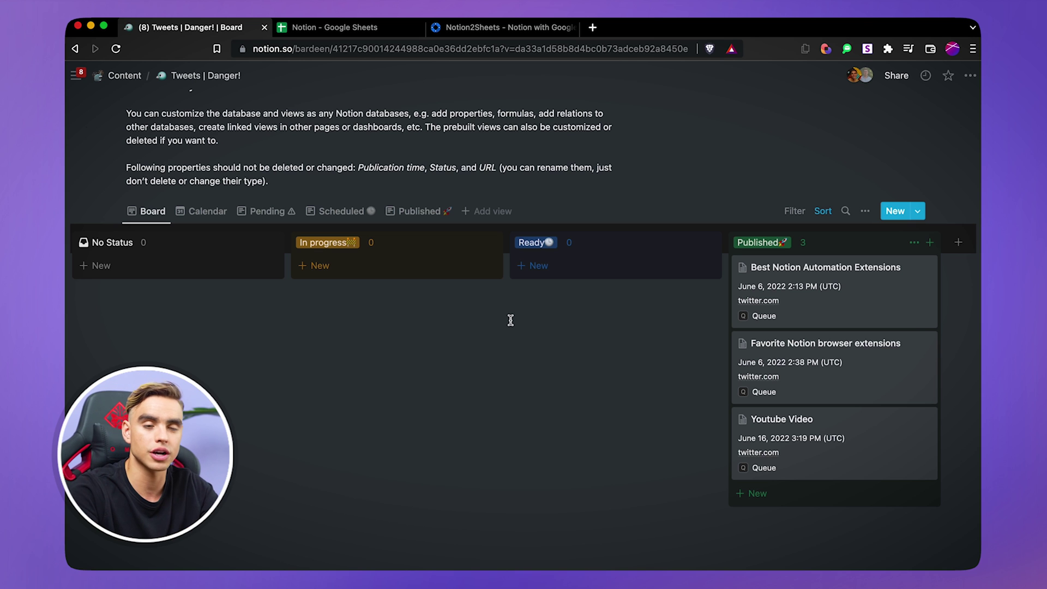
- Start a new Bardeen playbook with the Find Notion pages from database action
click(826, 50)
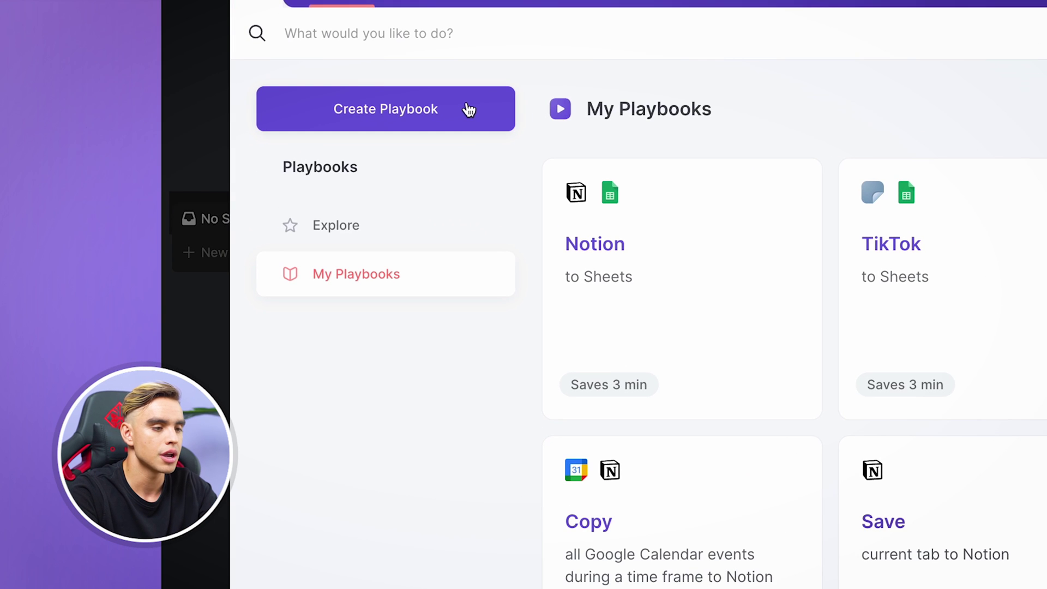
click(261, 166)
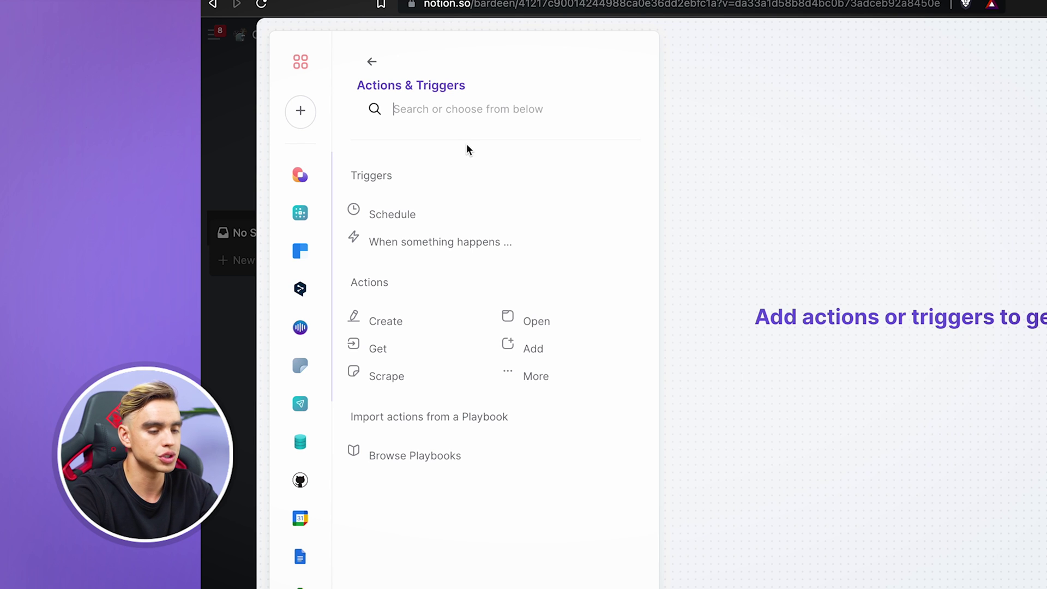
text(find)
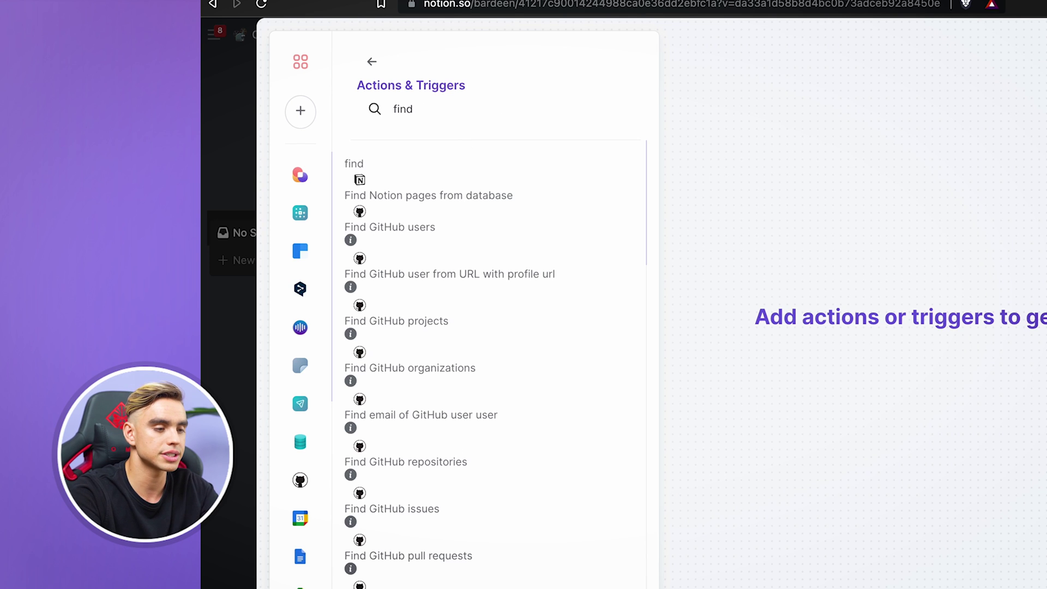
click(364, 188)
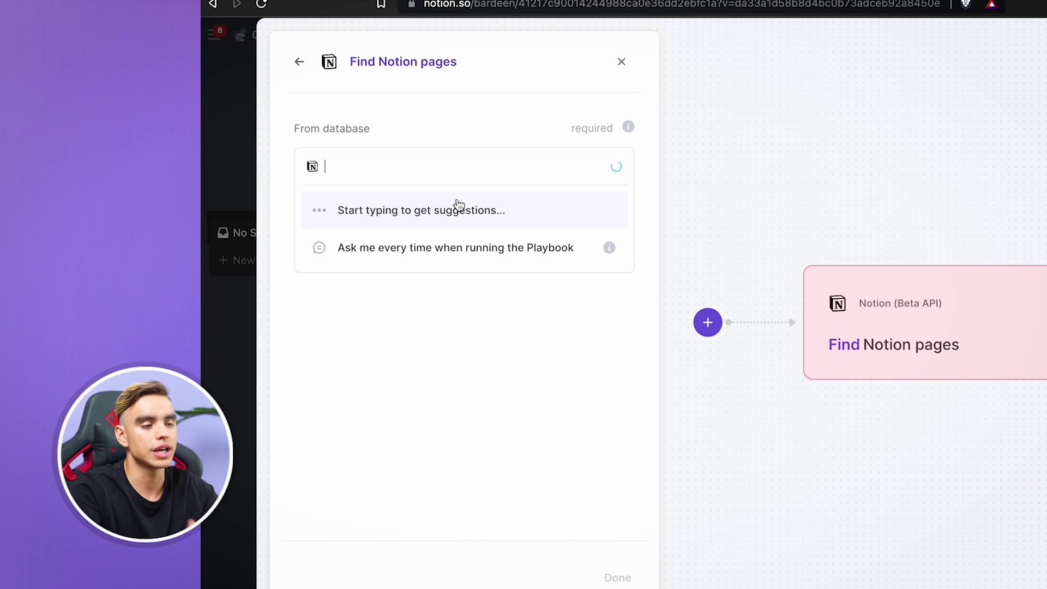
- Set the Find Notion pages database to 'Ask me every time'
click(502, 236)
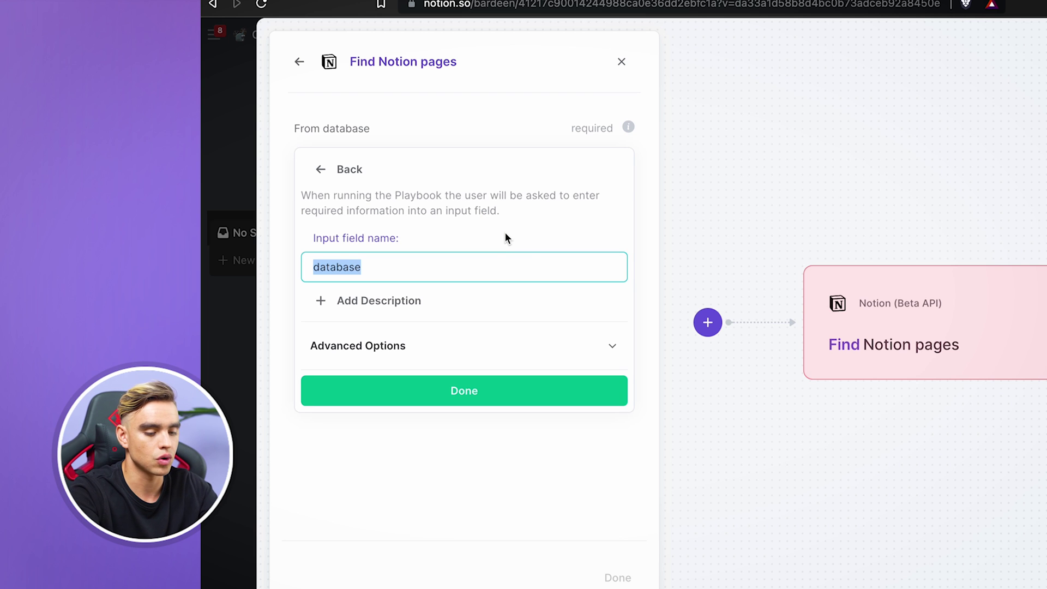
click(465, 398)
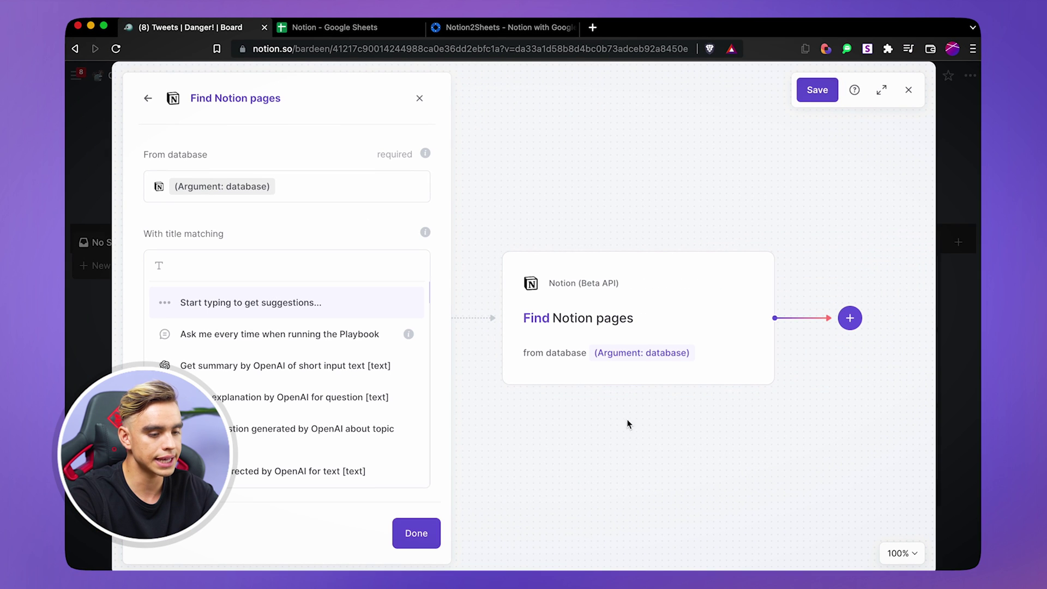
click(416, 533)
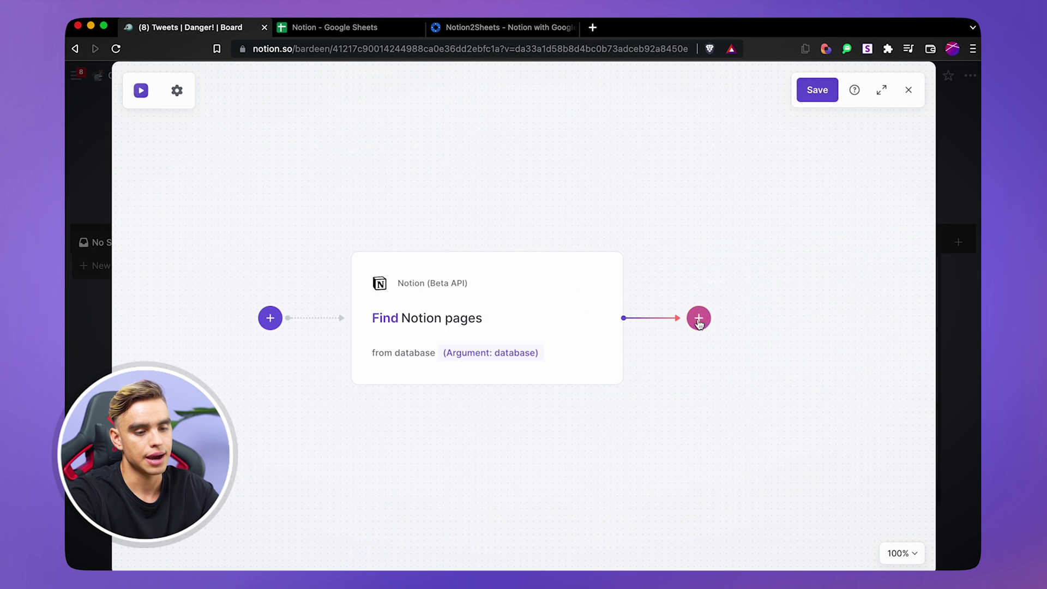
- Add a Google Sheets 'Add rows to Google Sheet' action after the Find step
click(699, 319)
click(708, 356)
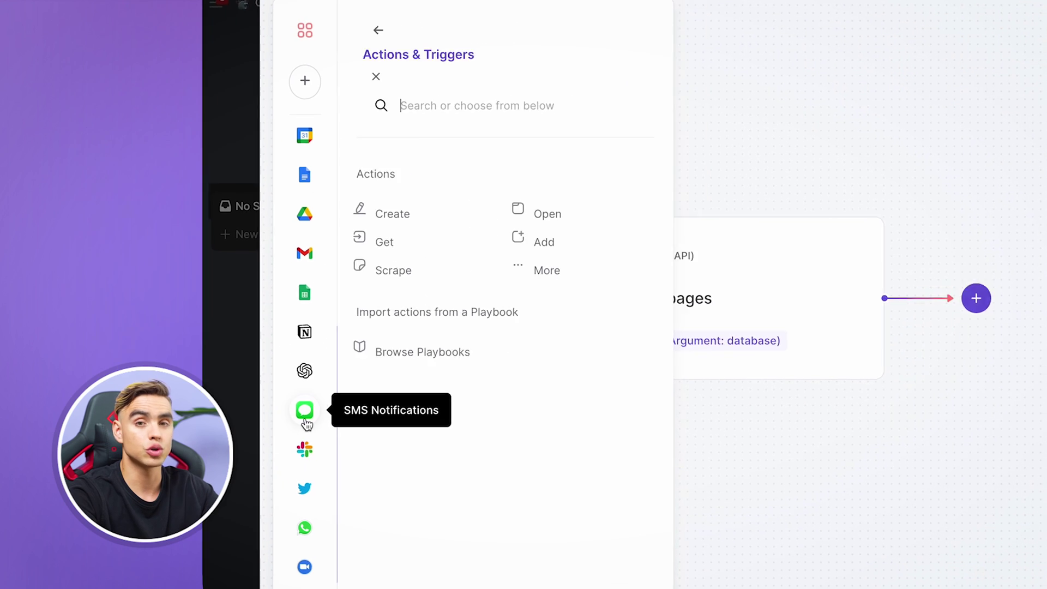
click(303, 297)
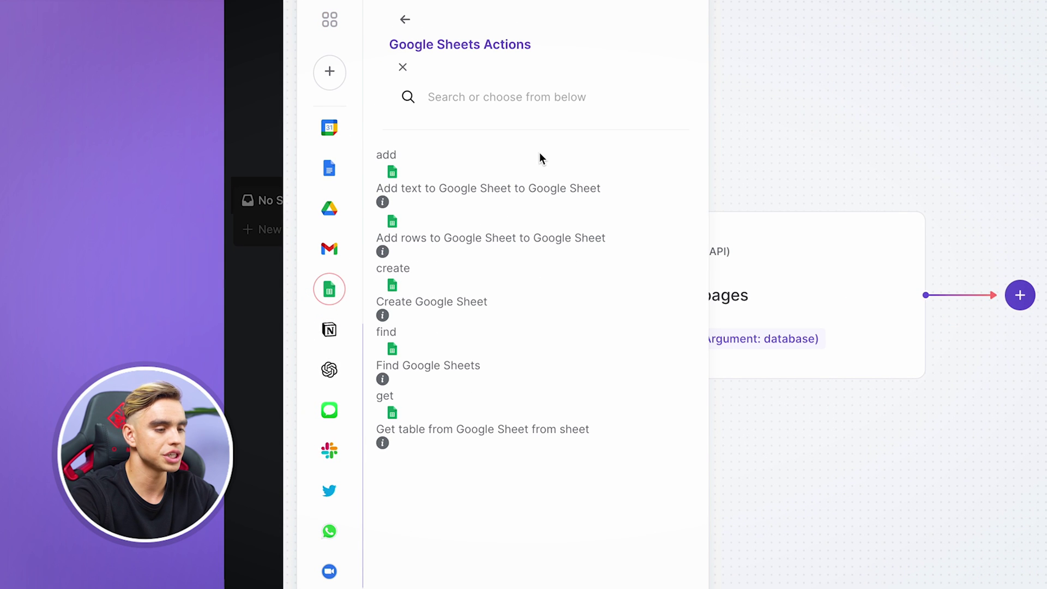
click(411, 238)
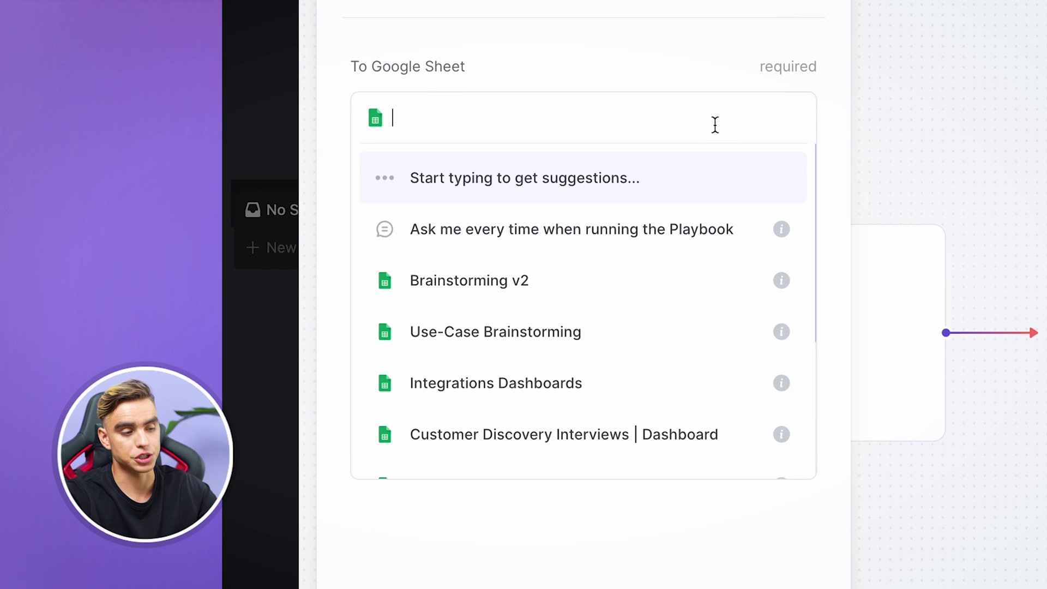
- Ask for the sheet every run as 'Sheets' and use Find Notion pages - Data as table
click(703, 233)
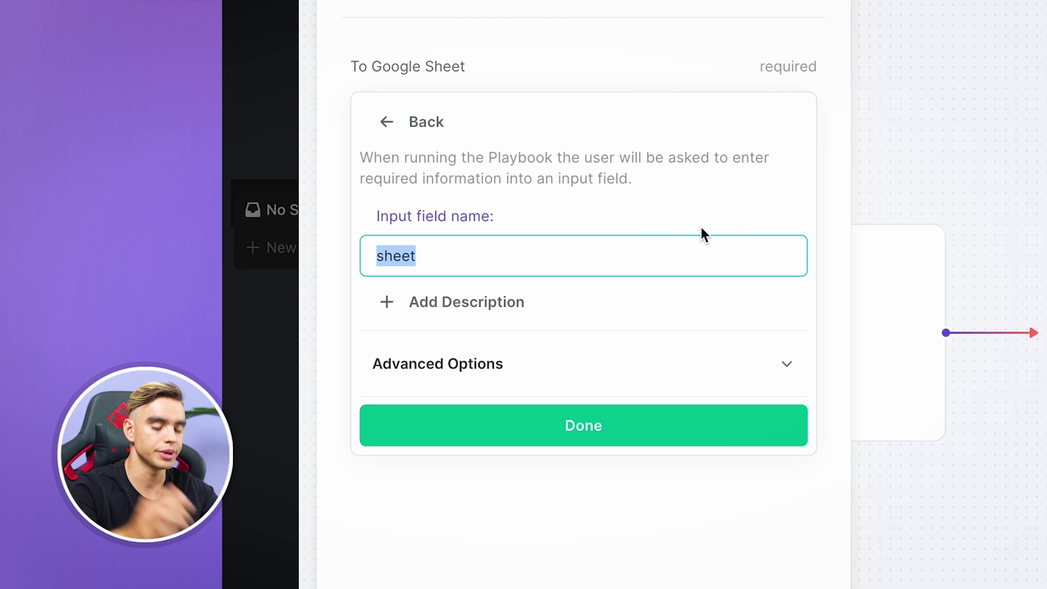
text(She)
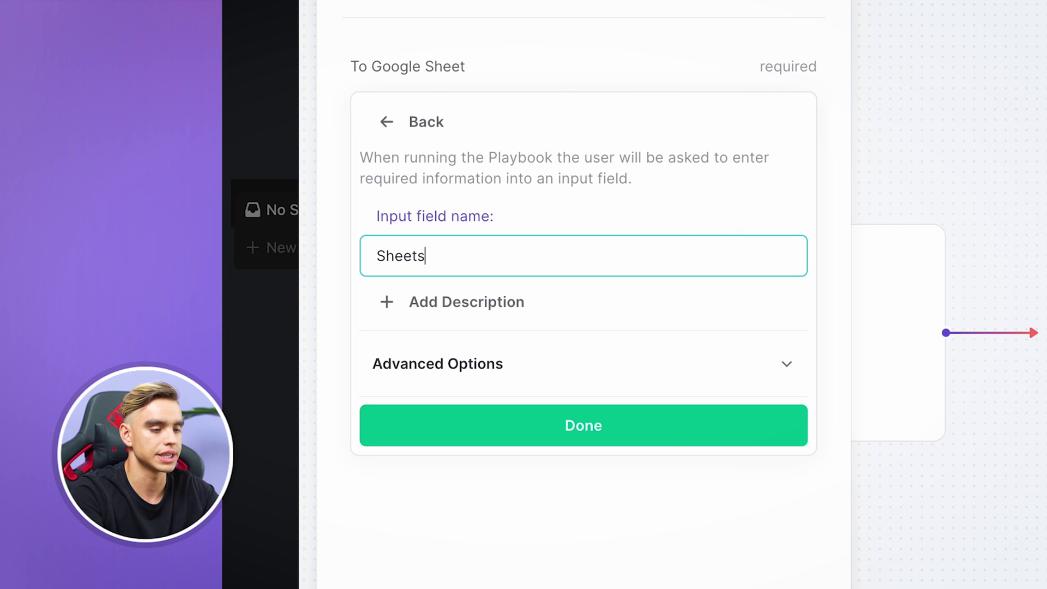
click(664, 432)
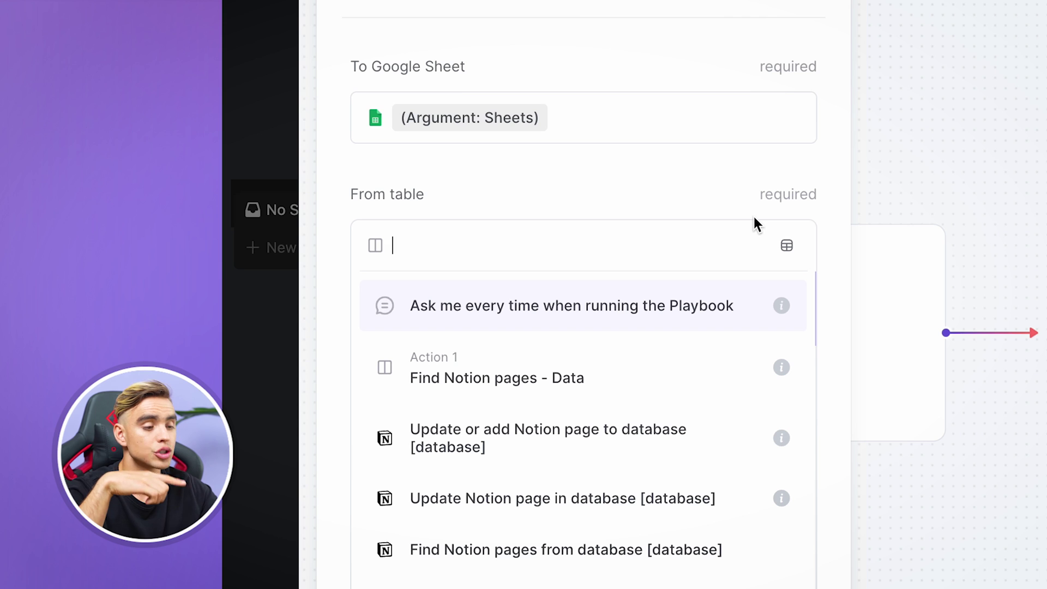
click(663, 371)
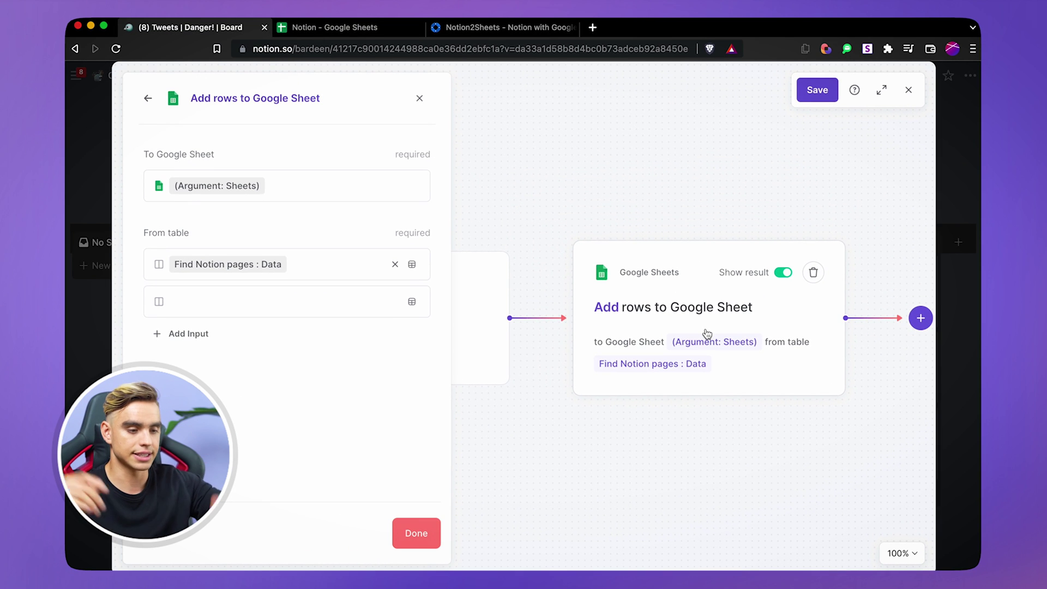
click(412, 534)
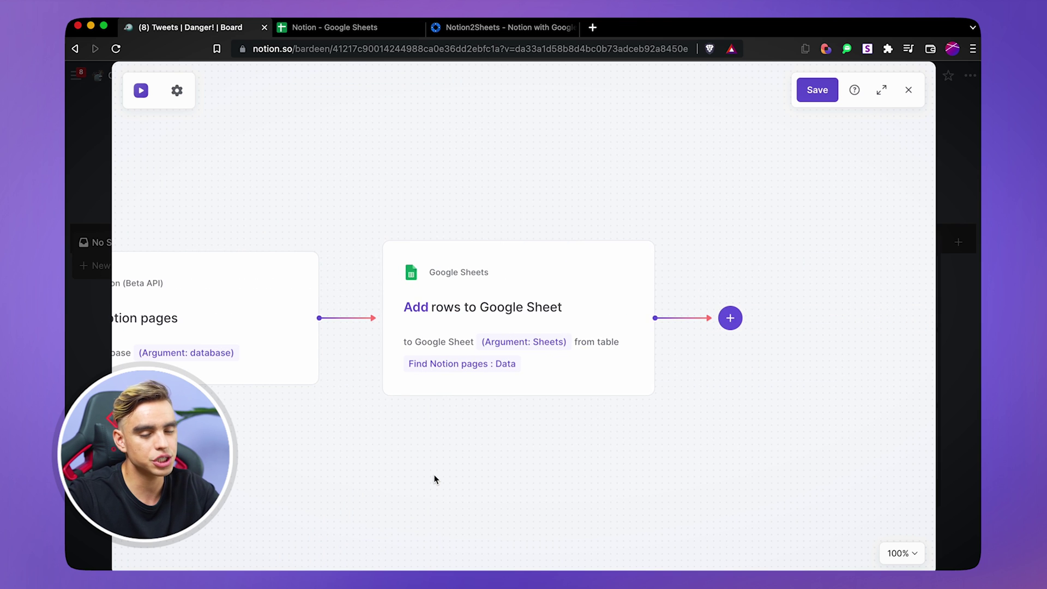
- Add an Open browser notification action after the Sheets step
click(729, 319)
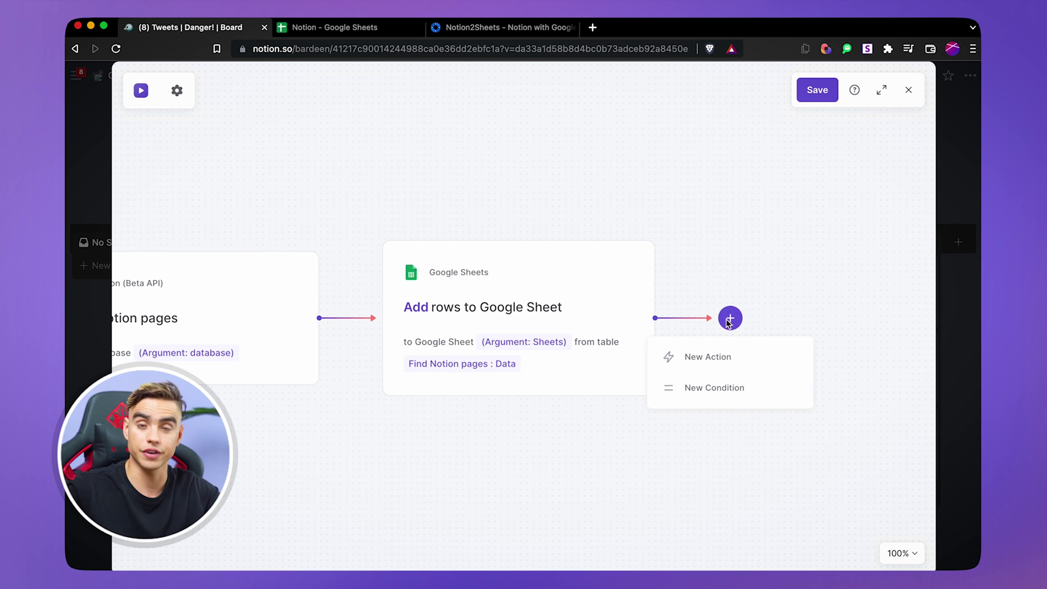
click(720, 358)
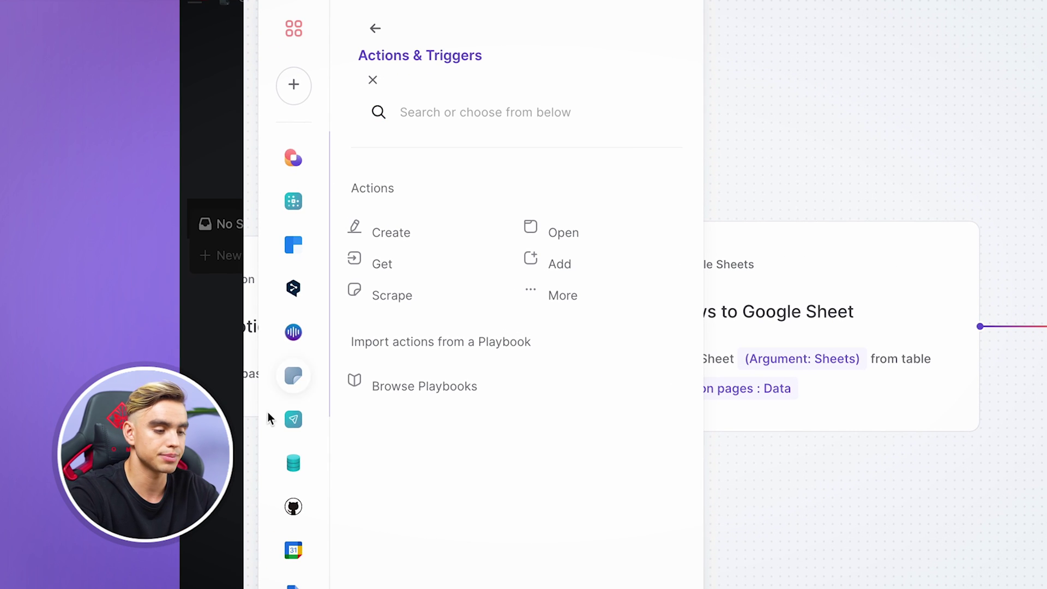
scroll(297, 494, down, 1)
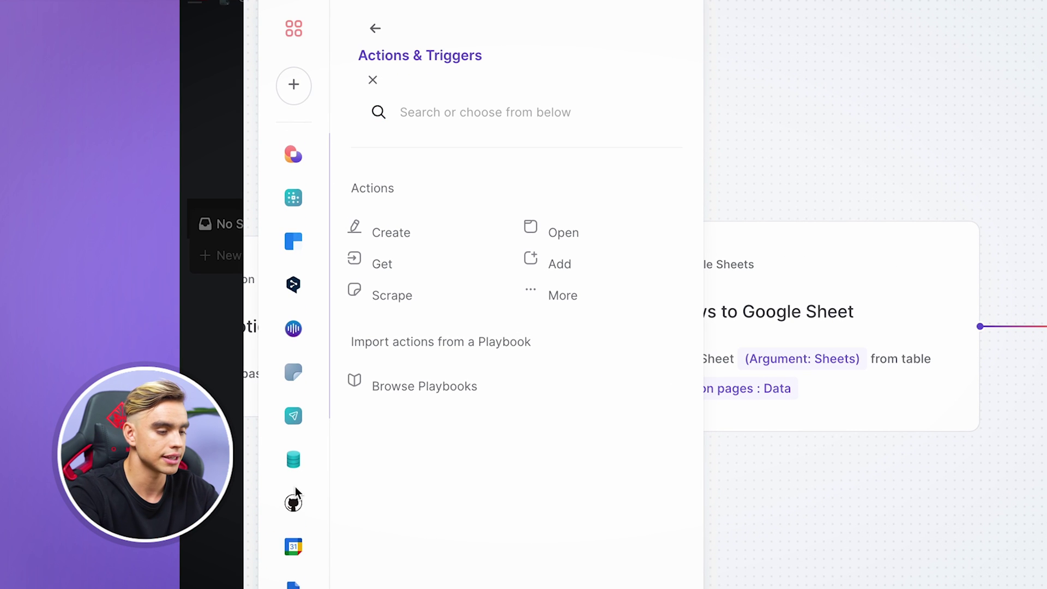
text(no)
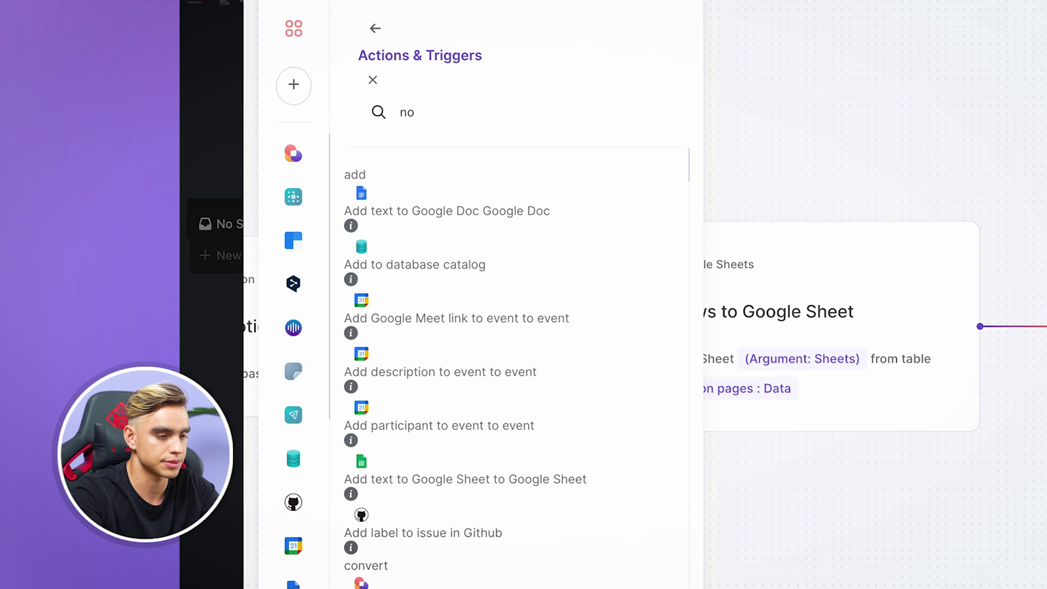
key(BackSpace)
key(BackSpace)
text(not)
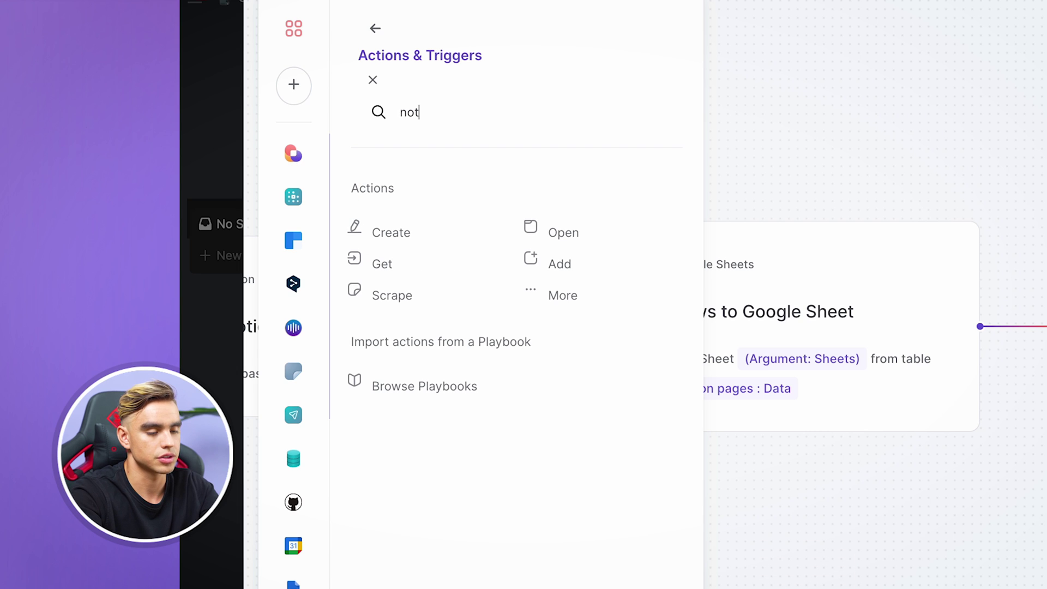
text(ification)
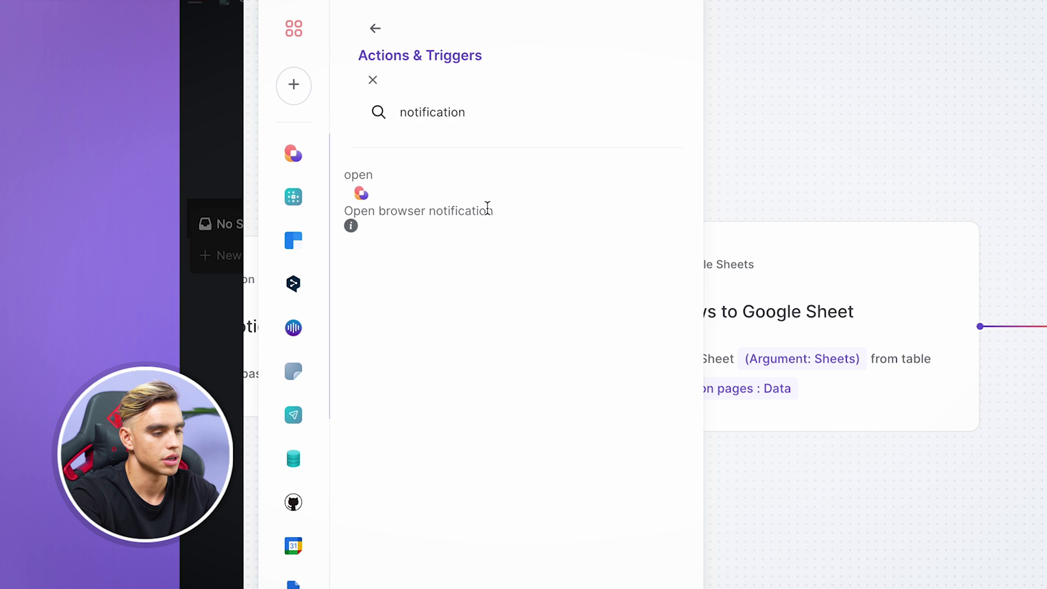
click(453, 212)
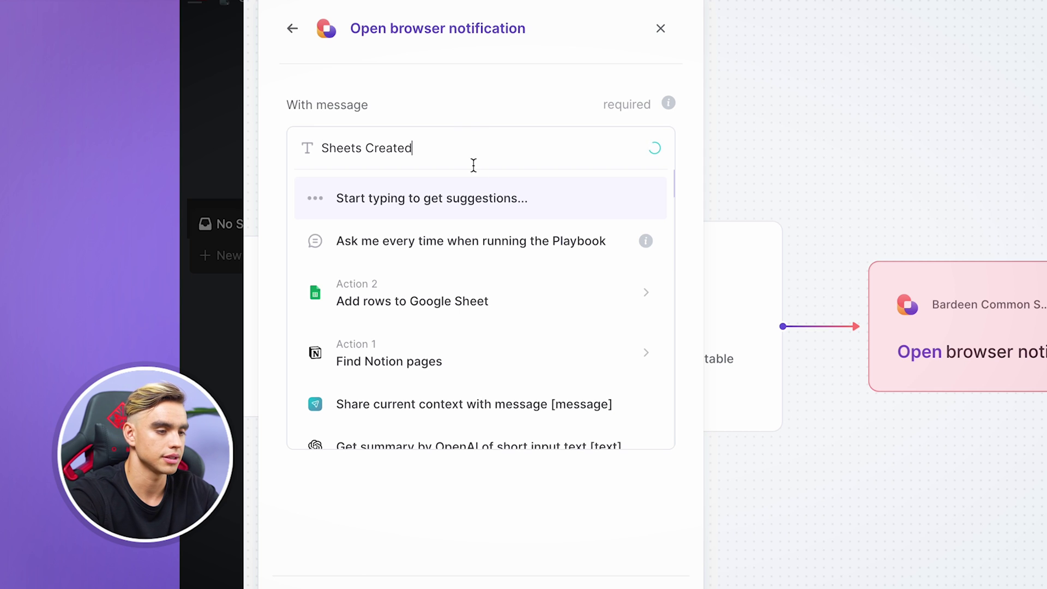
- Set the notification message to 'Sheets Created' and its url to the Add rows step's Link
click(515, 200)
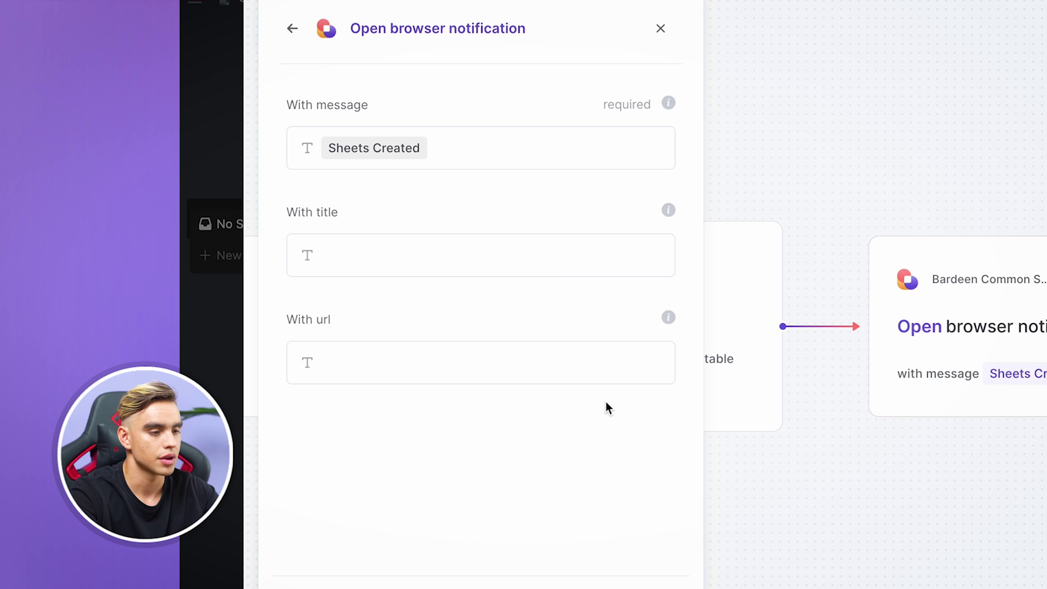
click(522, 207)
click(410, 351)
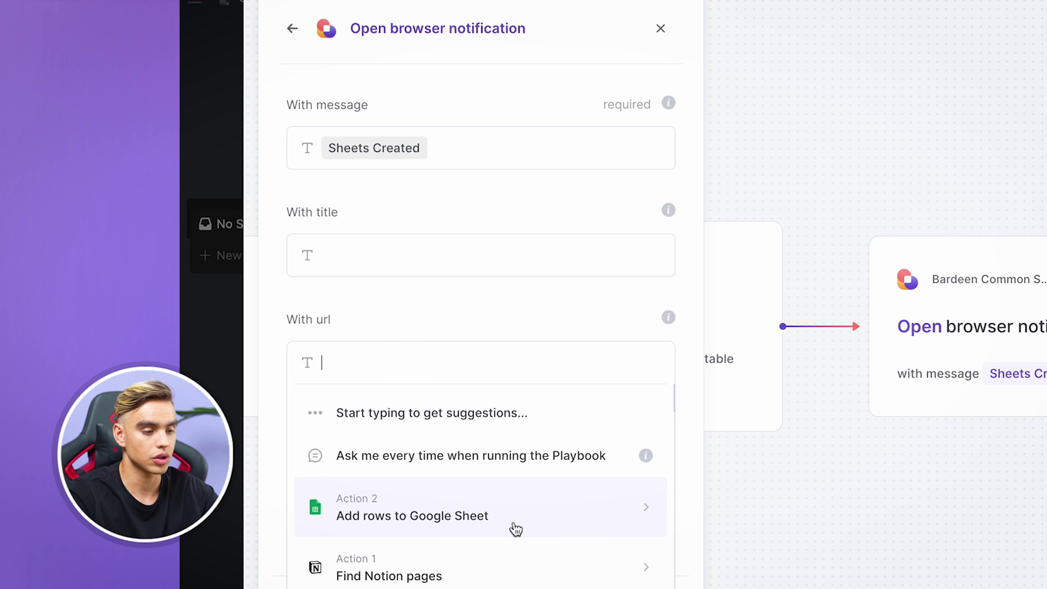
click(516, 524)
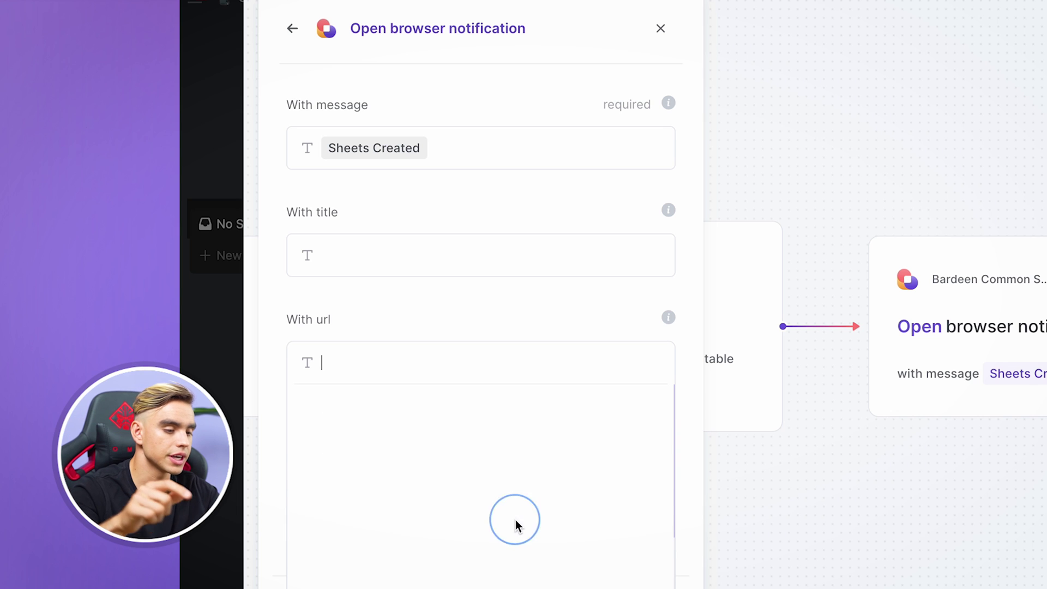
scroll(517, 522, down, 3)
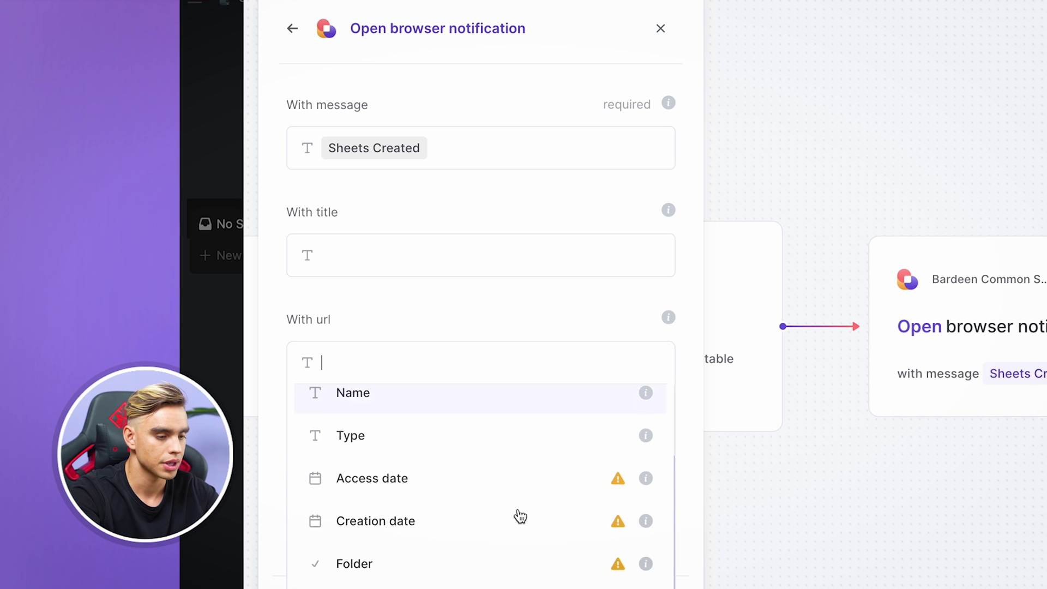
scroll(520, 515, down, 1)
scroll(519, 516, up, 4)
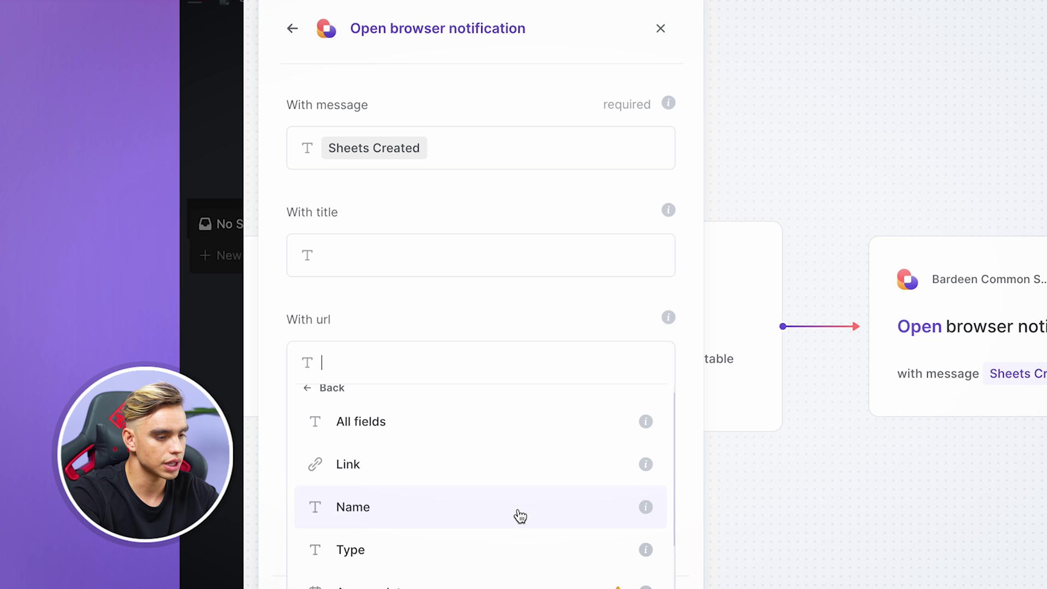
click(507, 486)
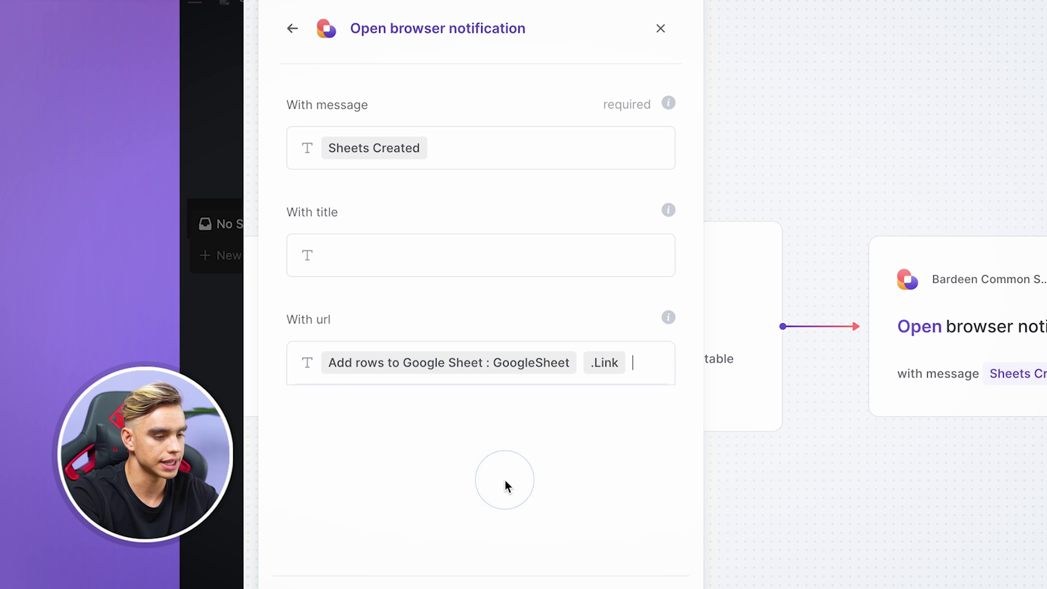
click(686, 517)
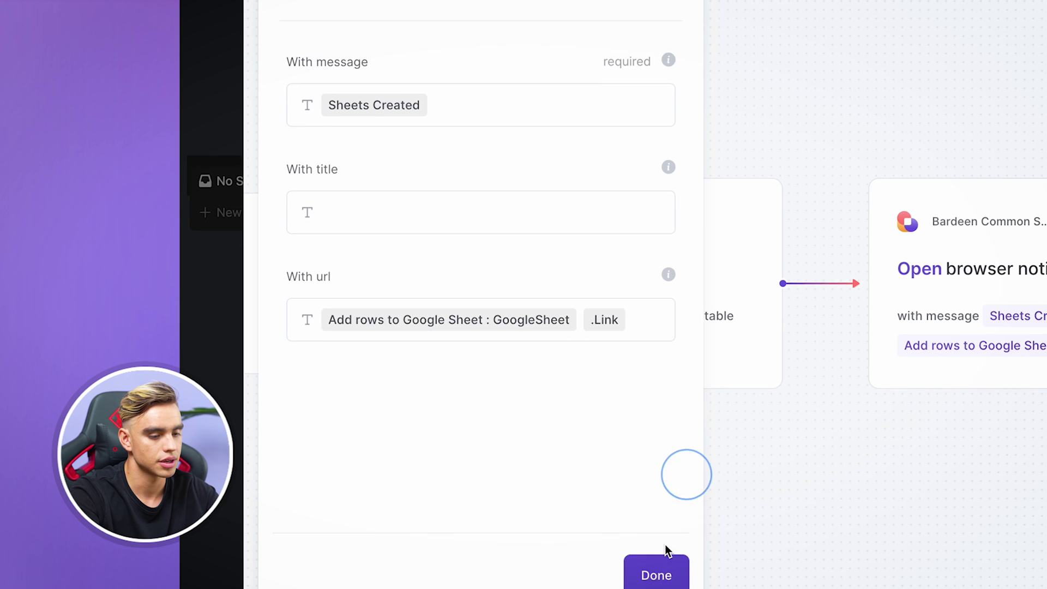
click(657, 509)
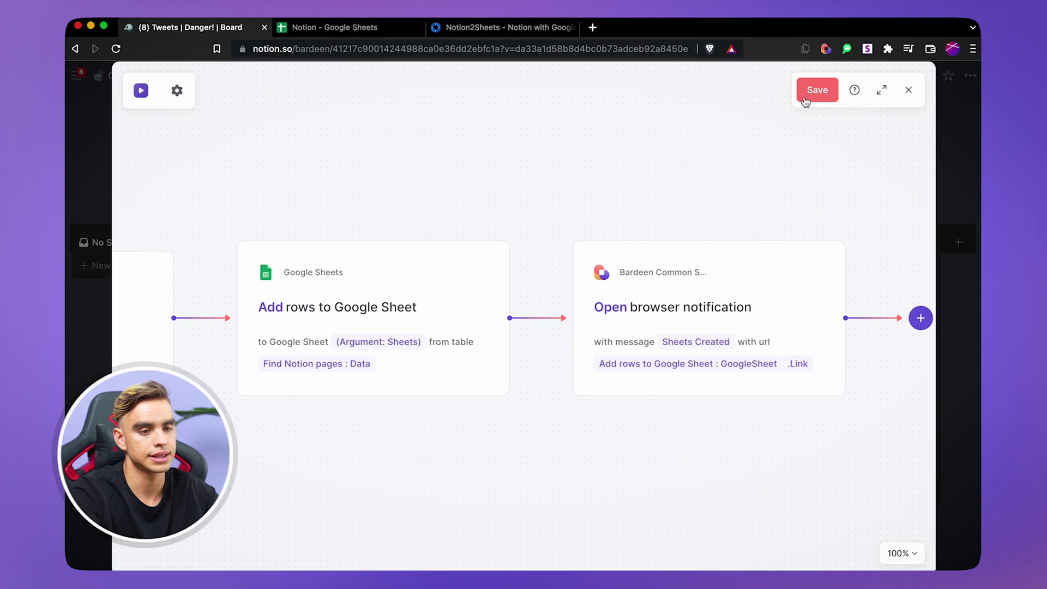
- Save the playbook under the name 'Notion To Sheets 2'
click(881, 56)
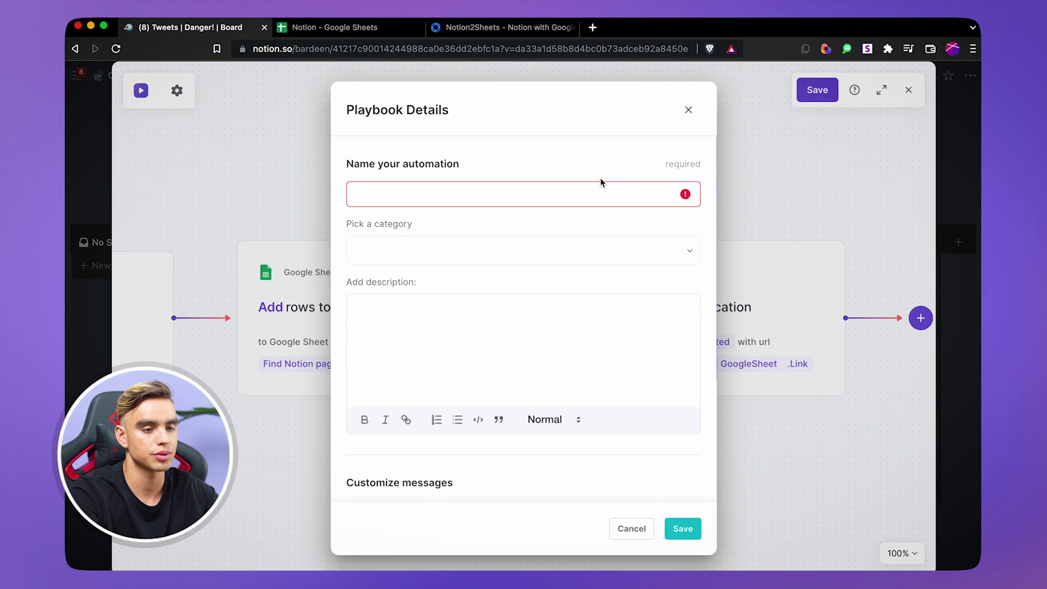
click(602, 192)
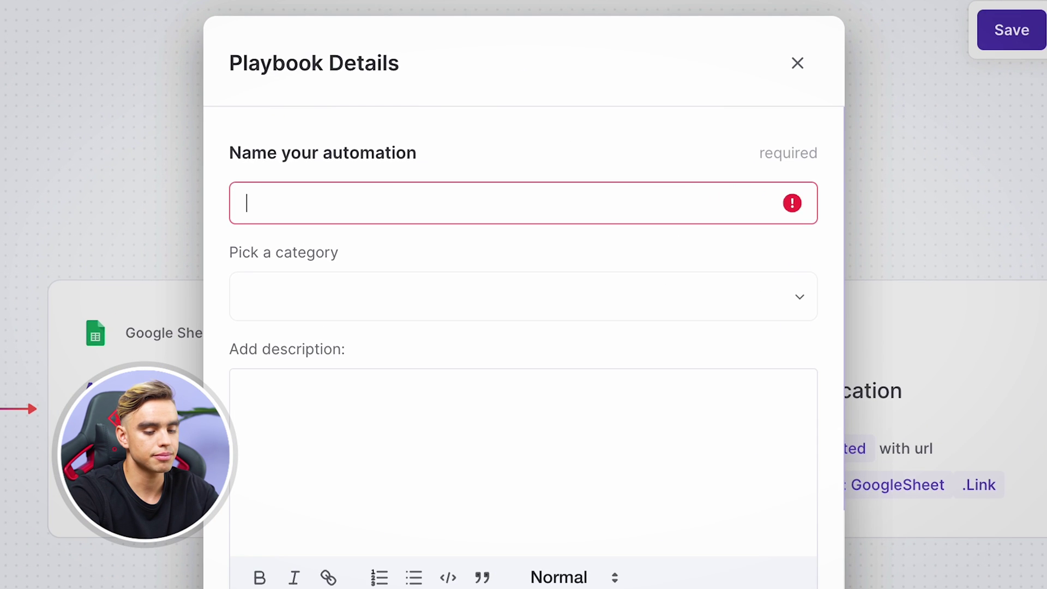
text(No)
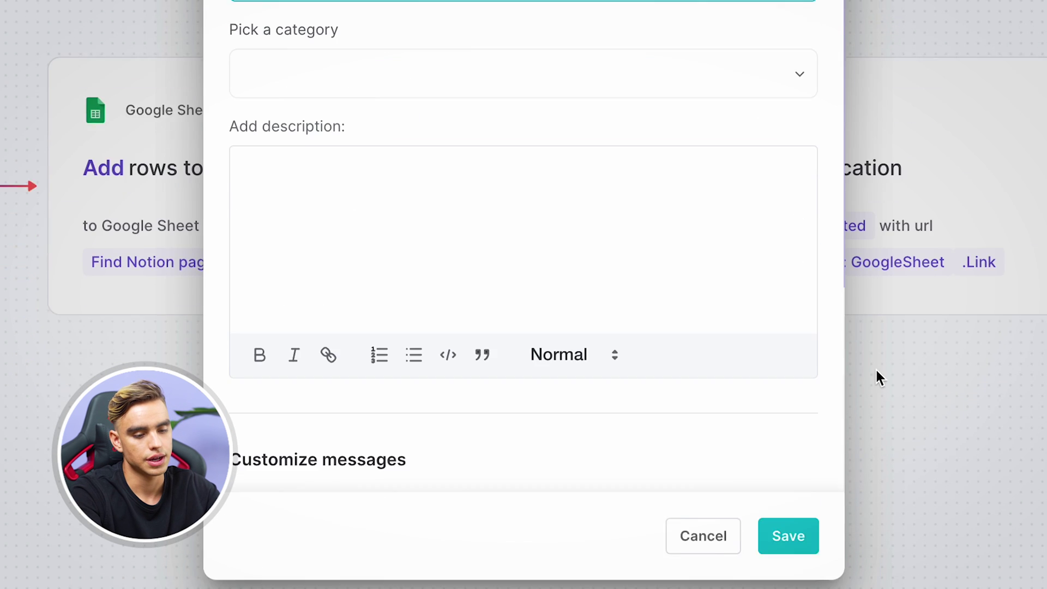
click(787, 505)
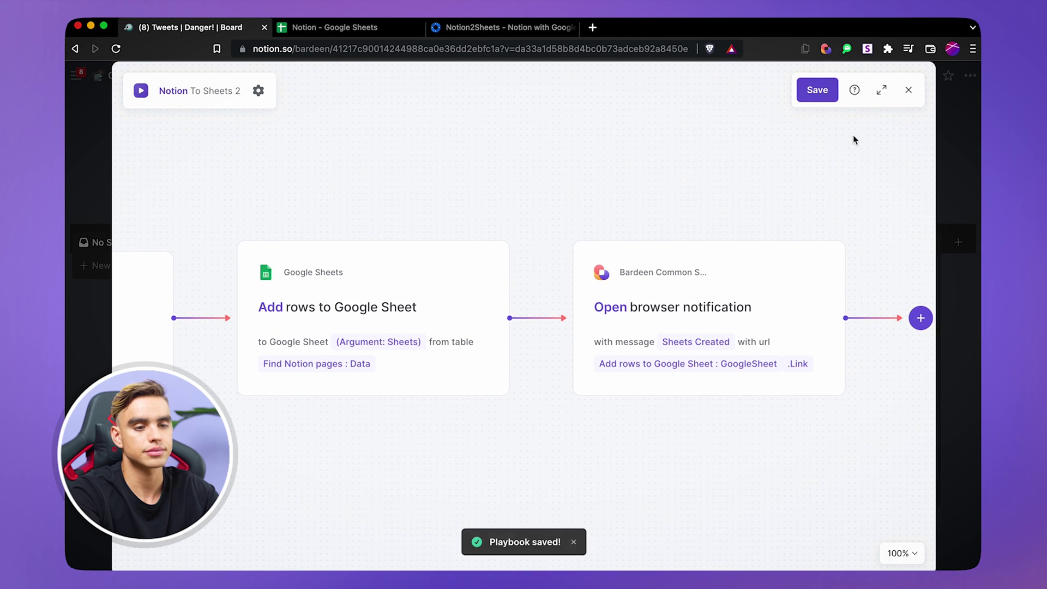
- Close the builder and pick the Youtube database for the Notion To Sheets 2 playbook
click(909, 90)
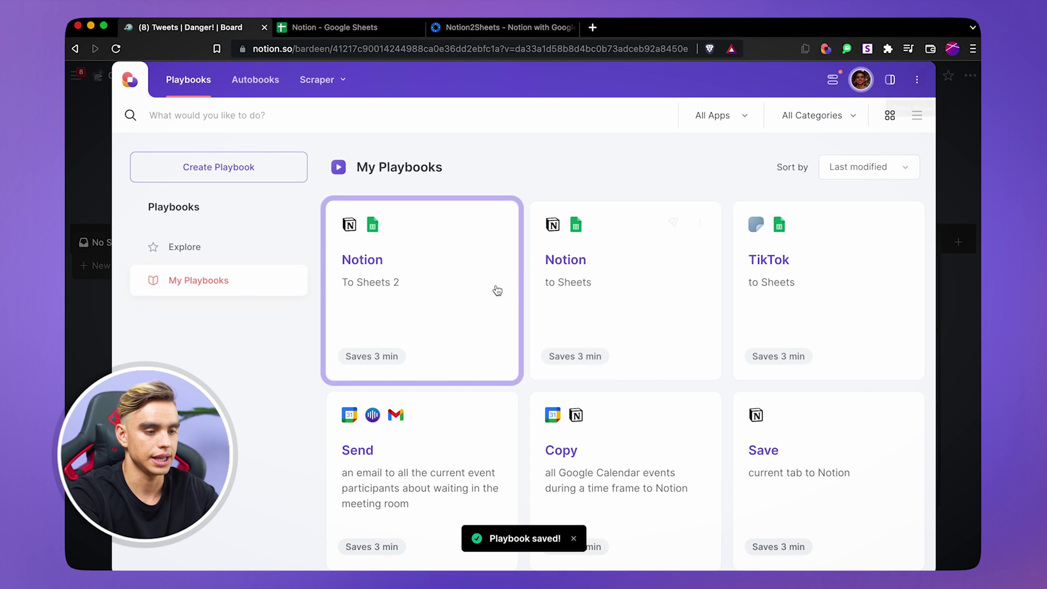
click(472, 297)
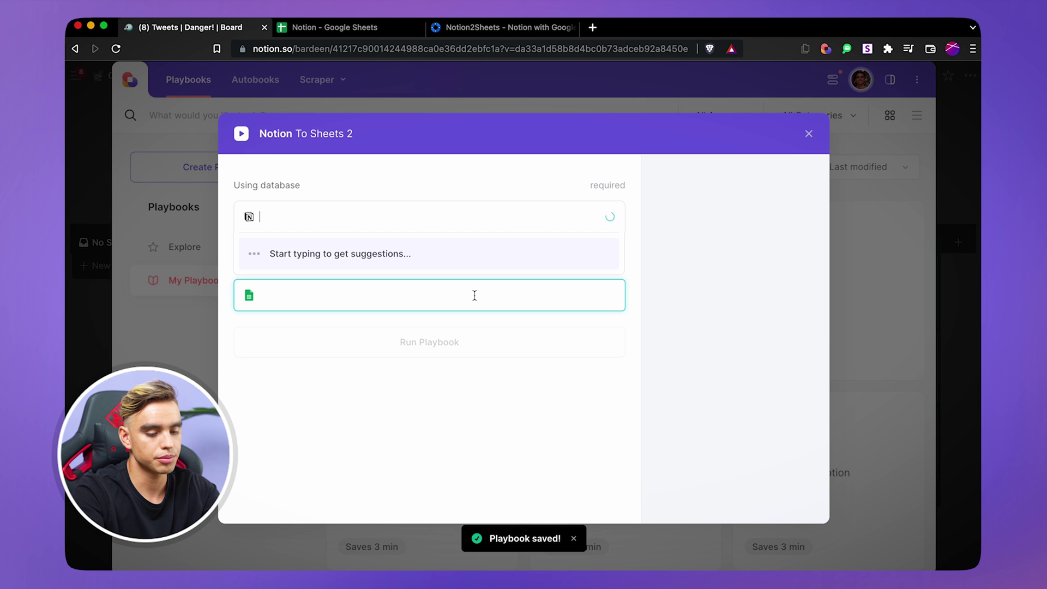
text(You)
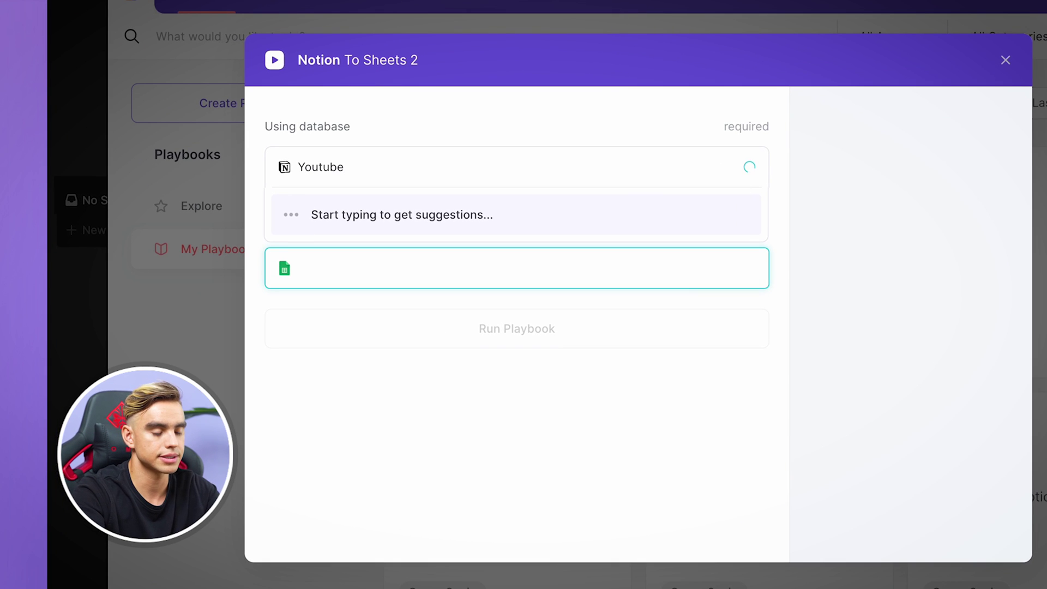
text(tube)
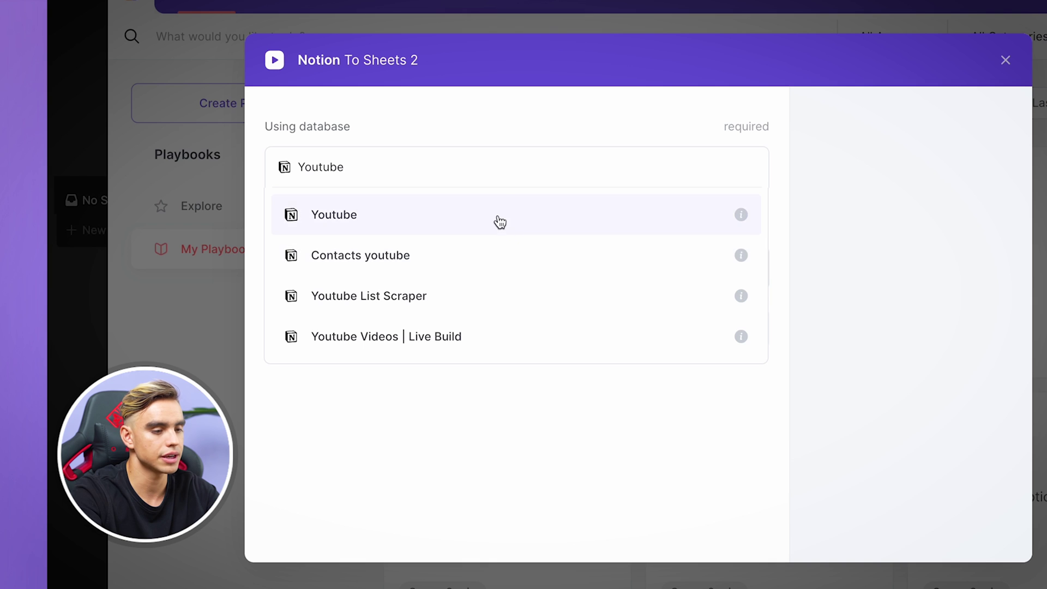
click(499, 217)
- Target a new Google Sheet named 'Youtube Videos' and run the playbook
click(496, 266)
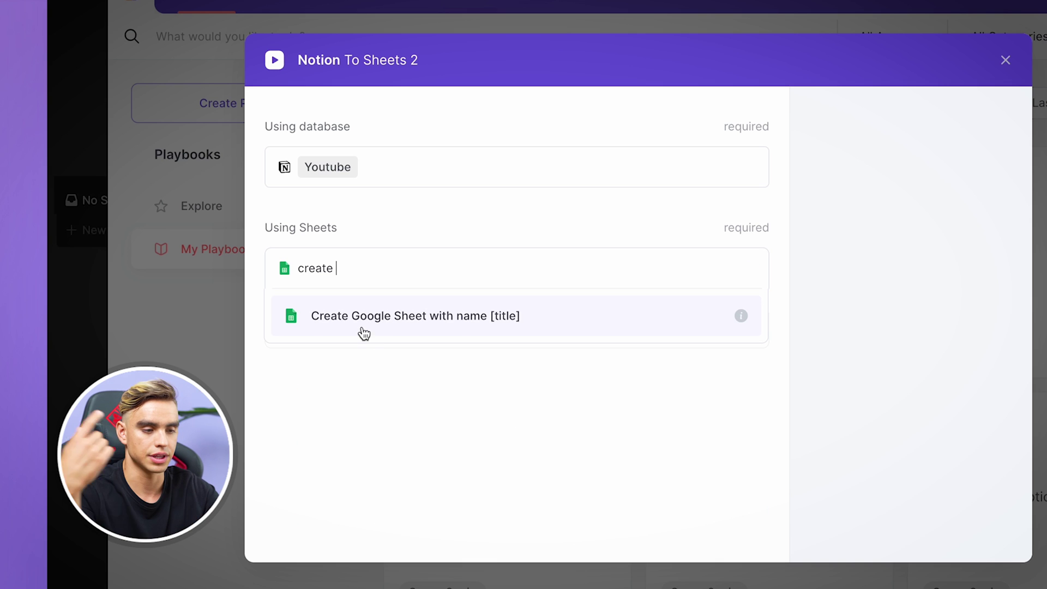
click(364, 331)
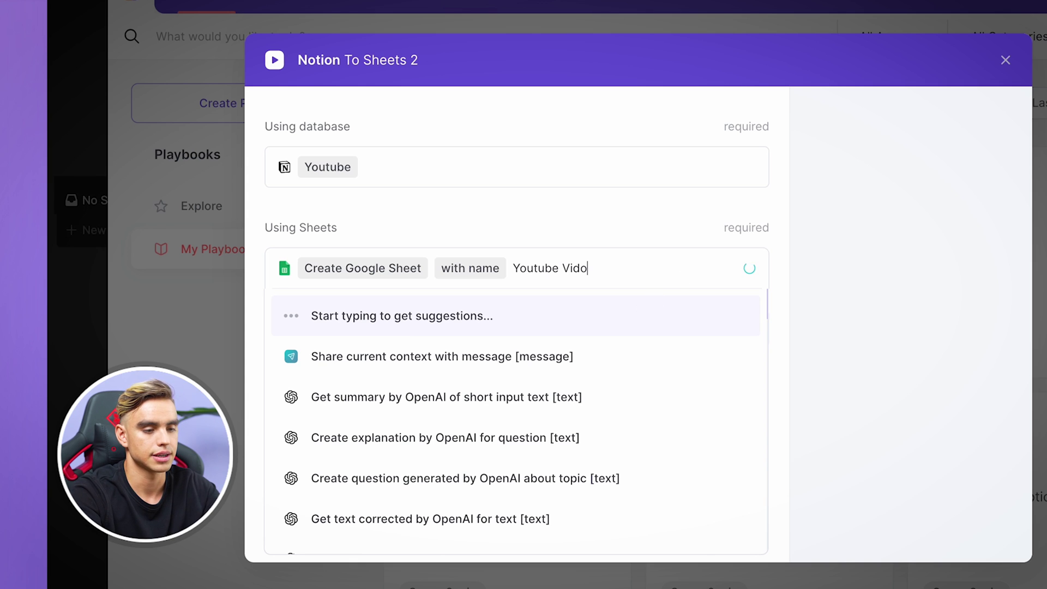
text(os)
click(491, 318)
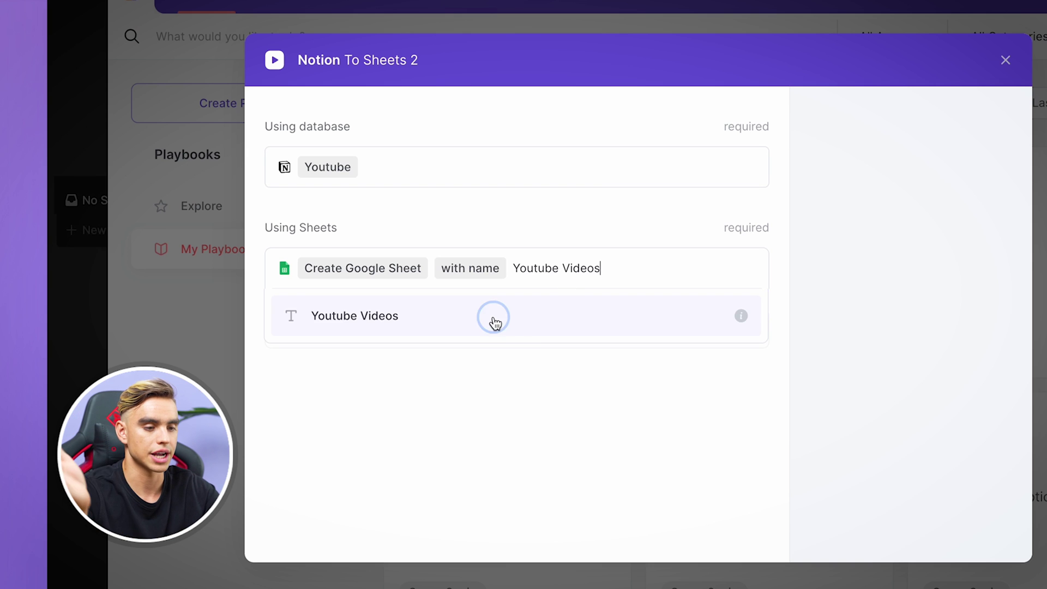
click(519, 334)
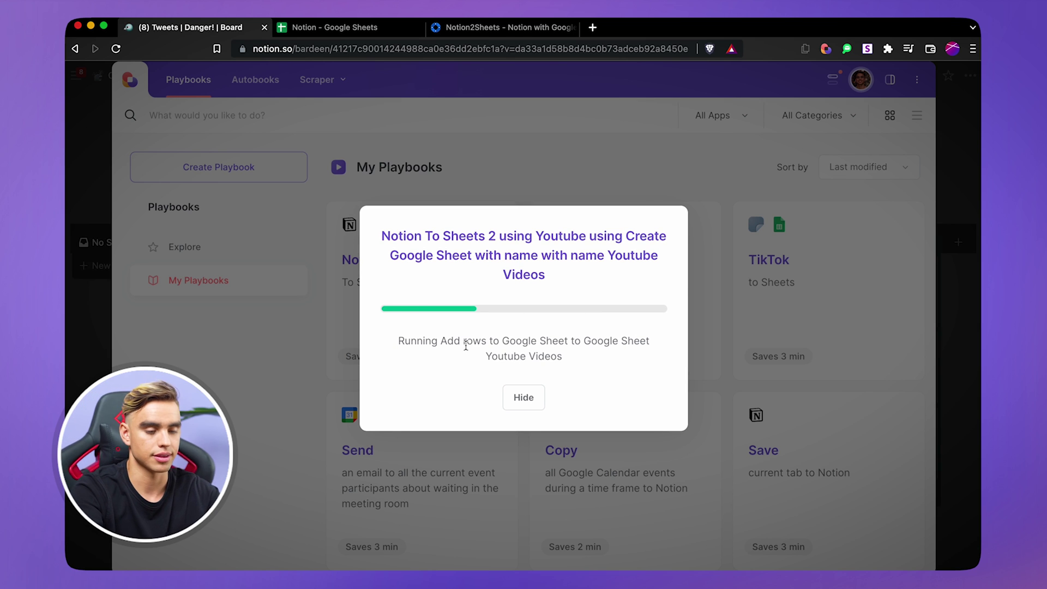
- Open the created Youtube Videos sheet from its browser notification
click(927, 18)
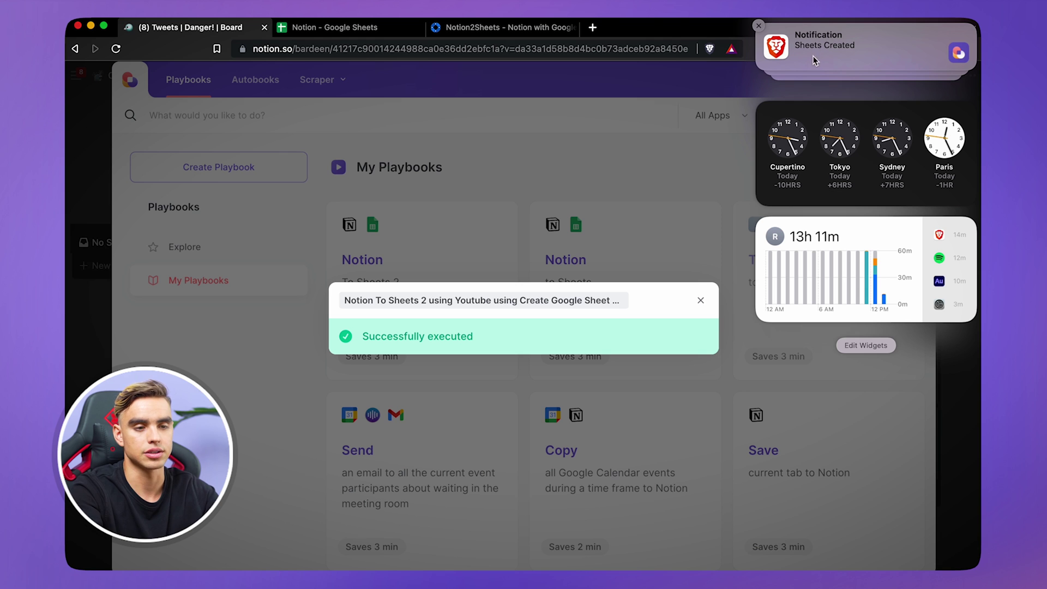
click(820, 34)
click(827, 60)
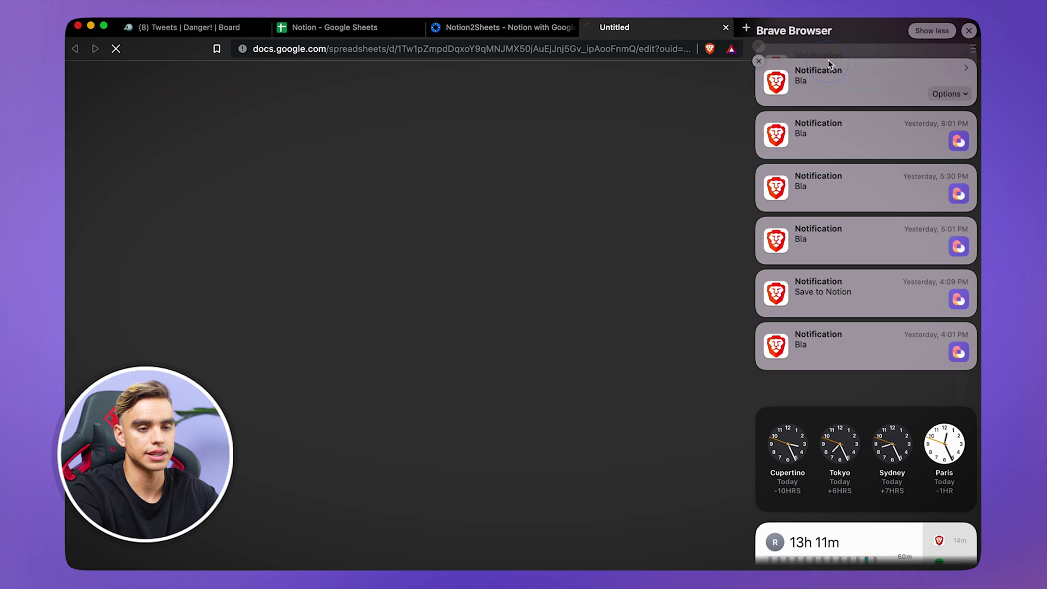
click(496, 246)
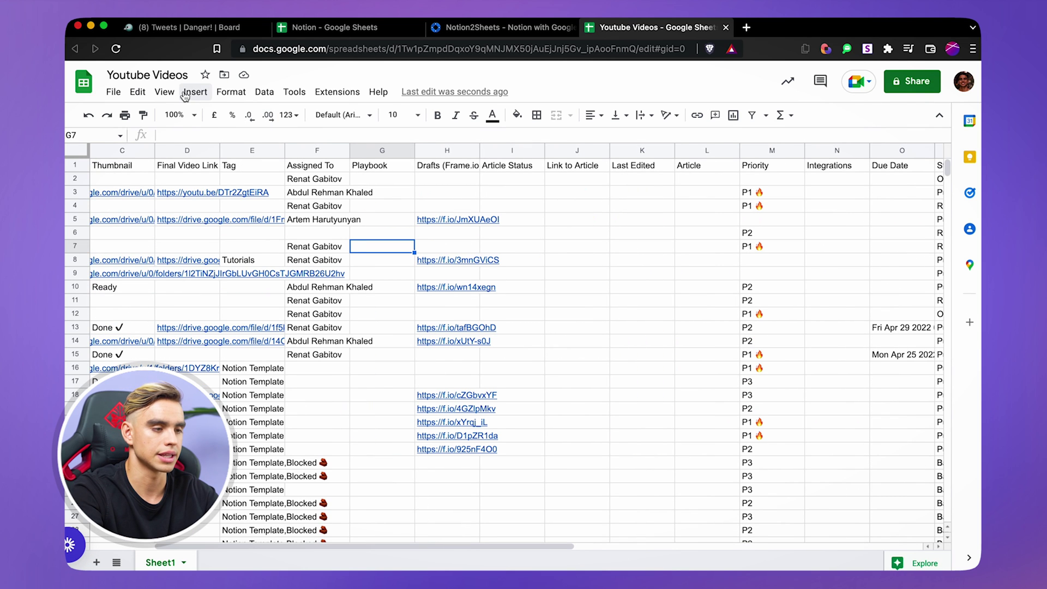
- Freeze the header row of the Youtube Videos sheet
click(165, 93)
click(199, 136)
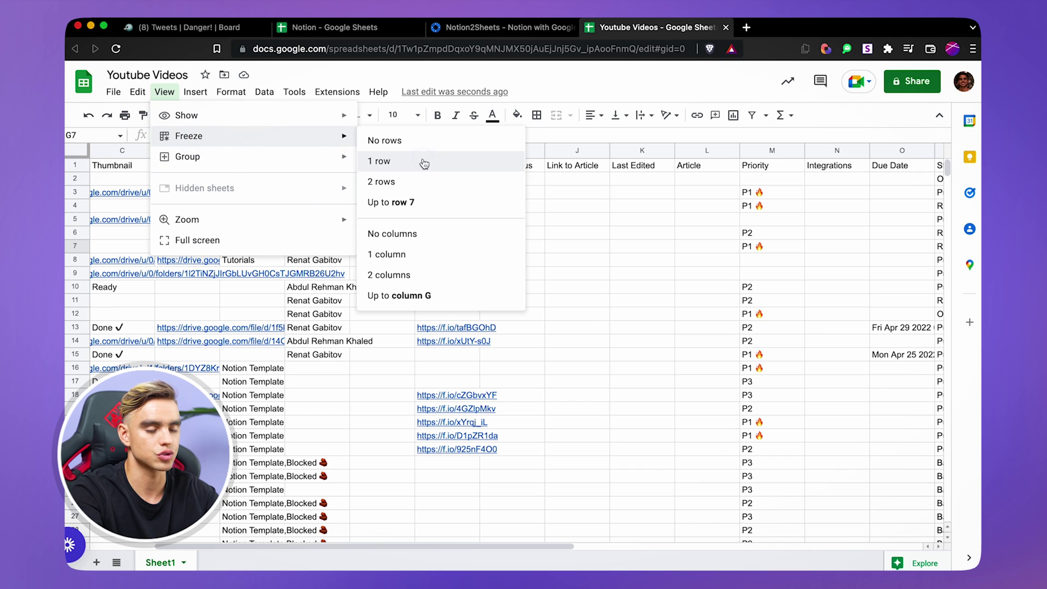
click(424, 163)
click(551, 248)
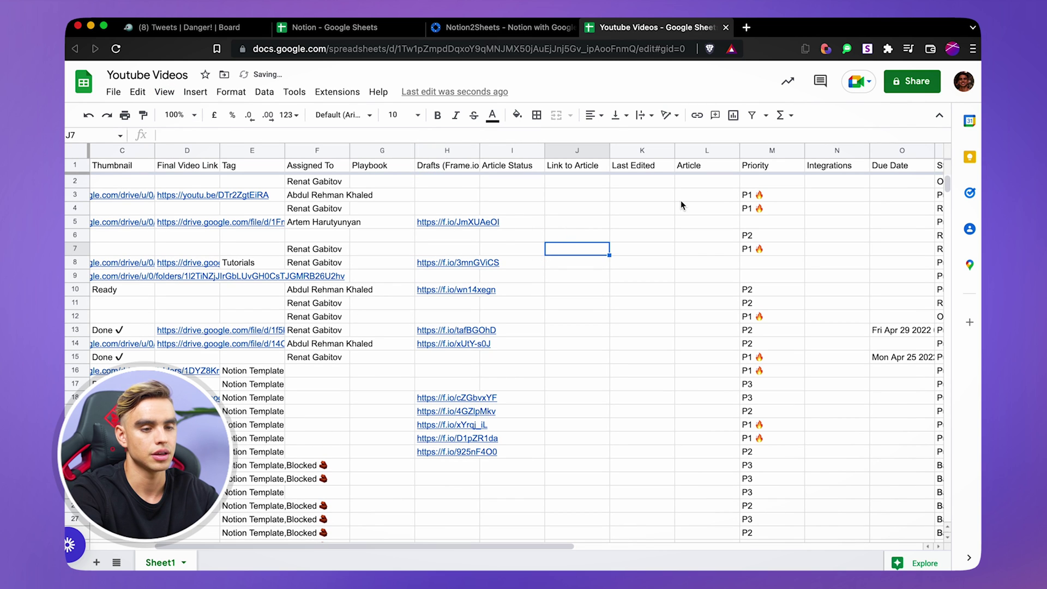
- Add filters and filter the Priority column to show only P1 rows
key(super+a)
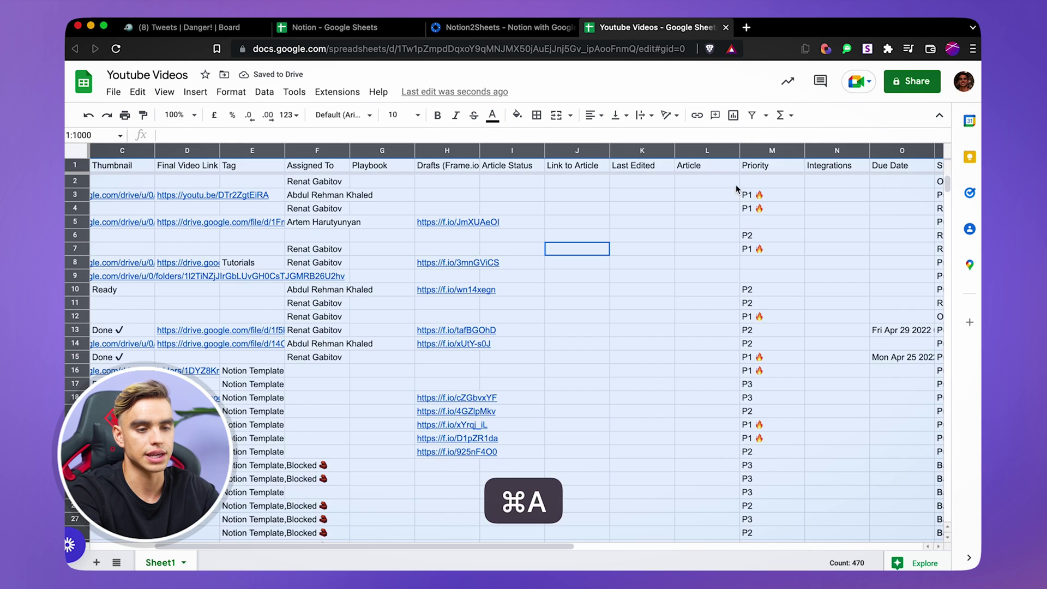
click(757, 120)
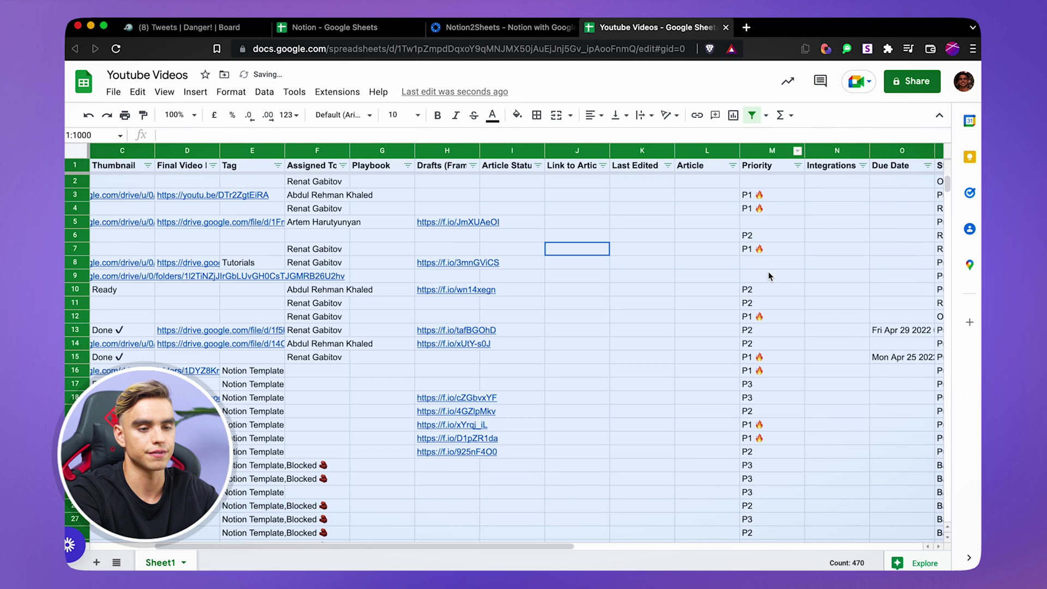
click(800, 233)
click(798, 166)
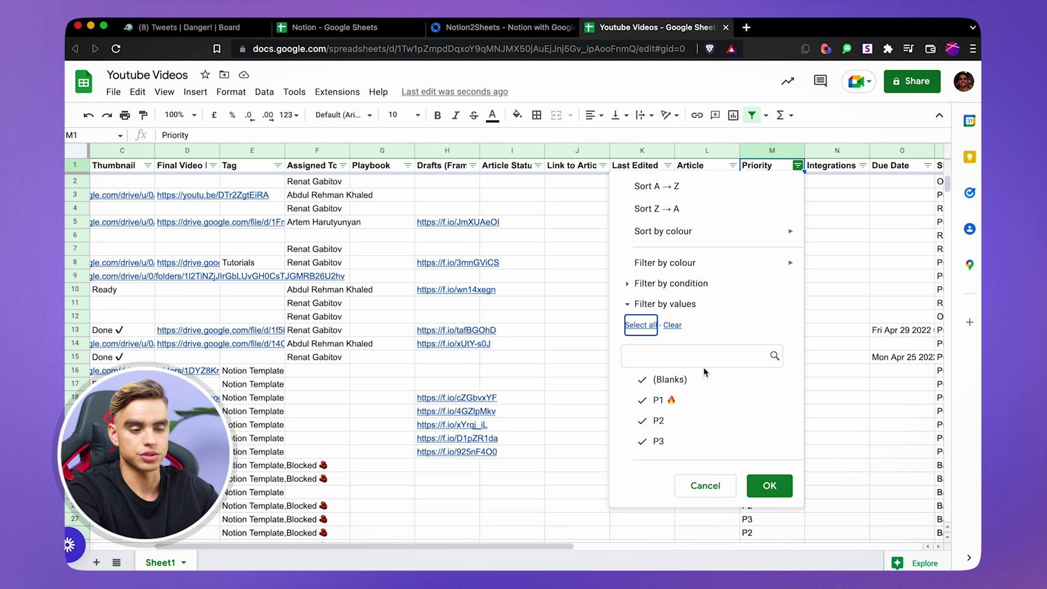
click(675, 325)
click(658, 399)
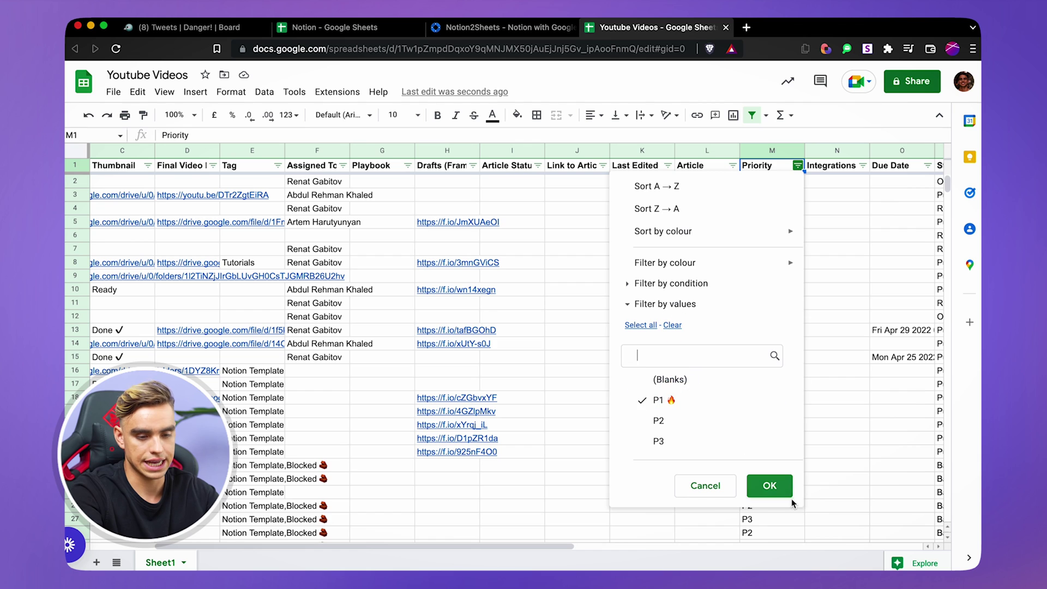
click(769, 488)
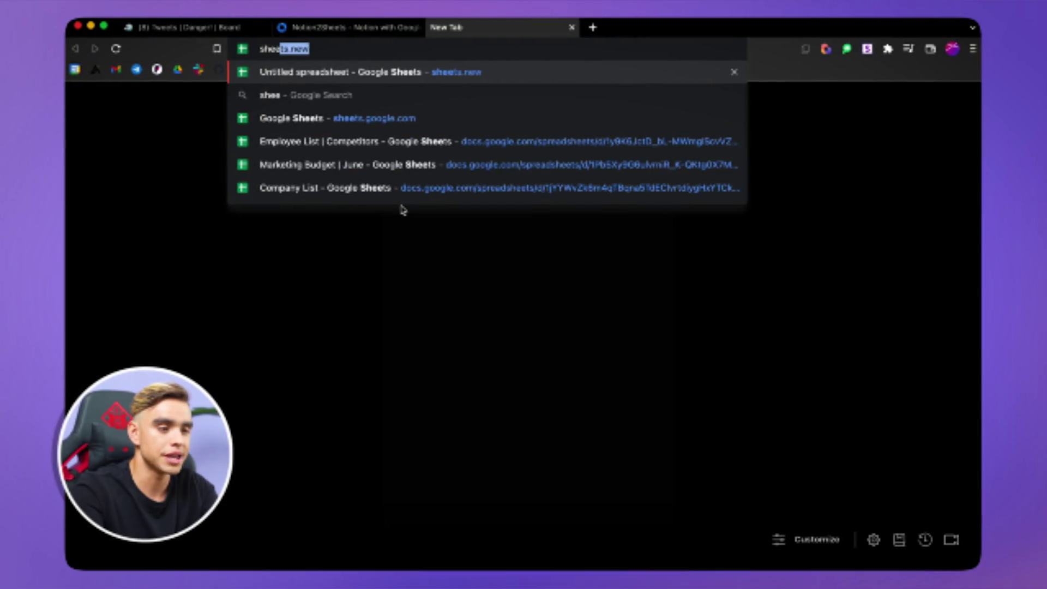
- Load a new blank spreadsheet from sheets.new in a new tab
key(Return)
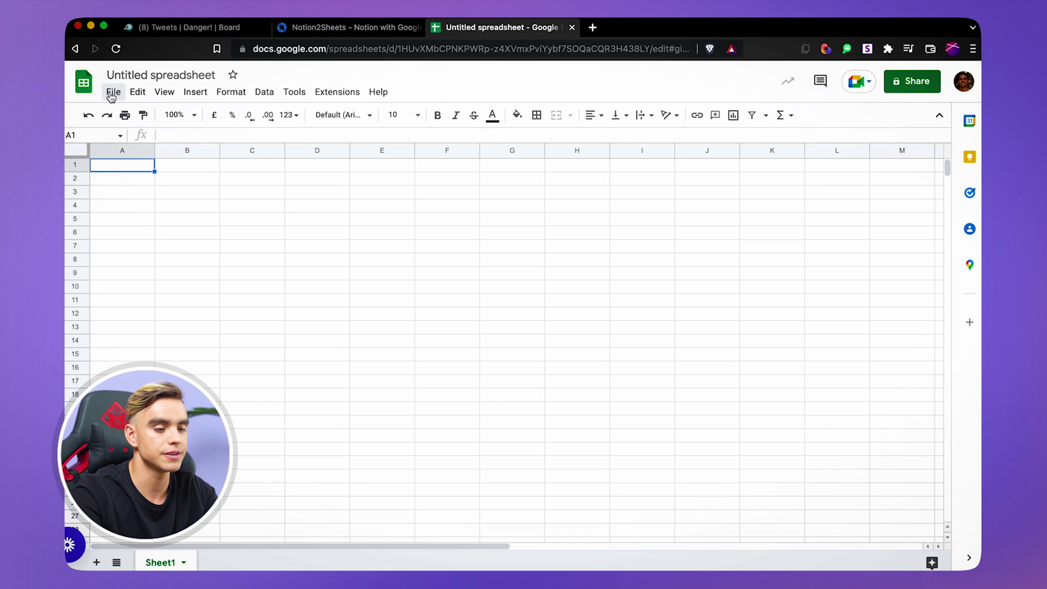
key(super)
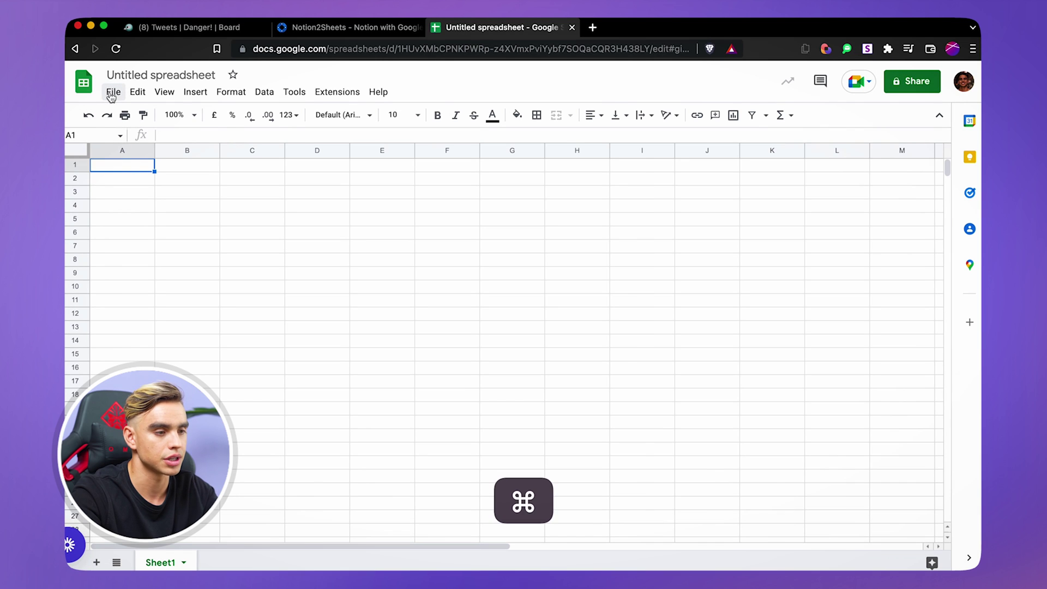
- Export the Tweets | Danger! board as Markdown & CSV, saved as 'Tweets' in Downloads
click(185, 27)
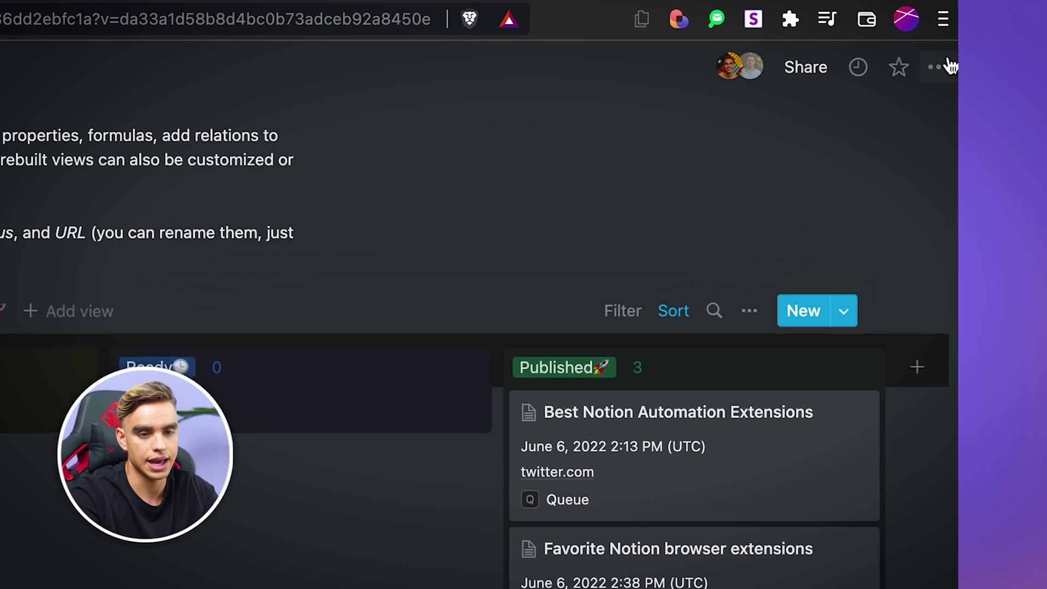
click(970, 76)
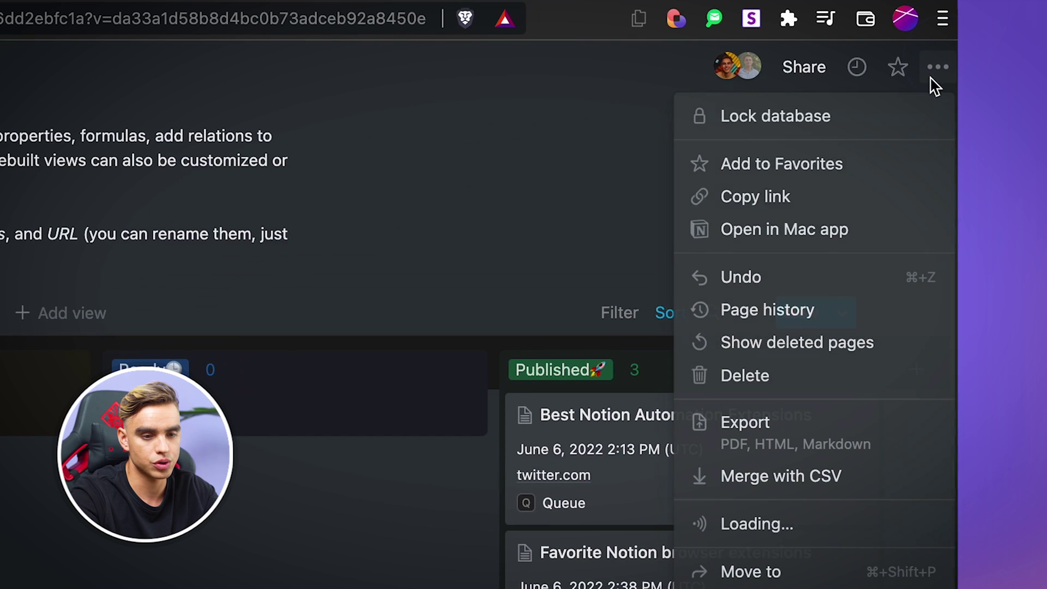
click(872, 421)
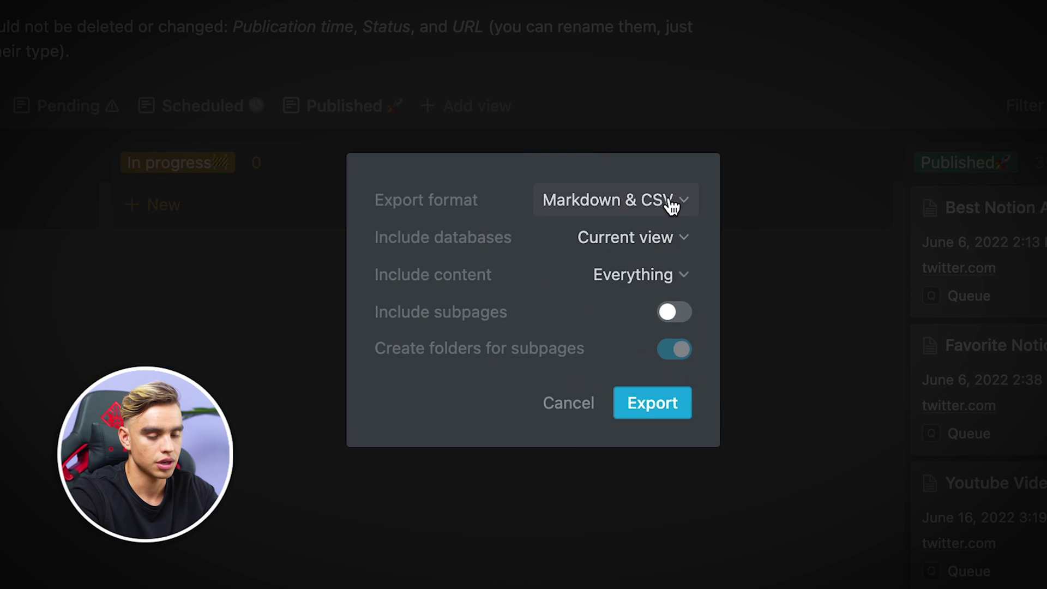
click(672, 207)
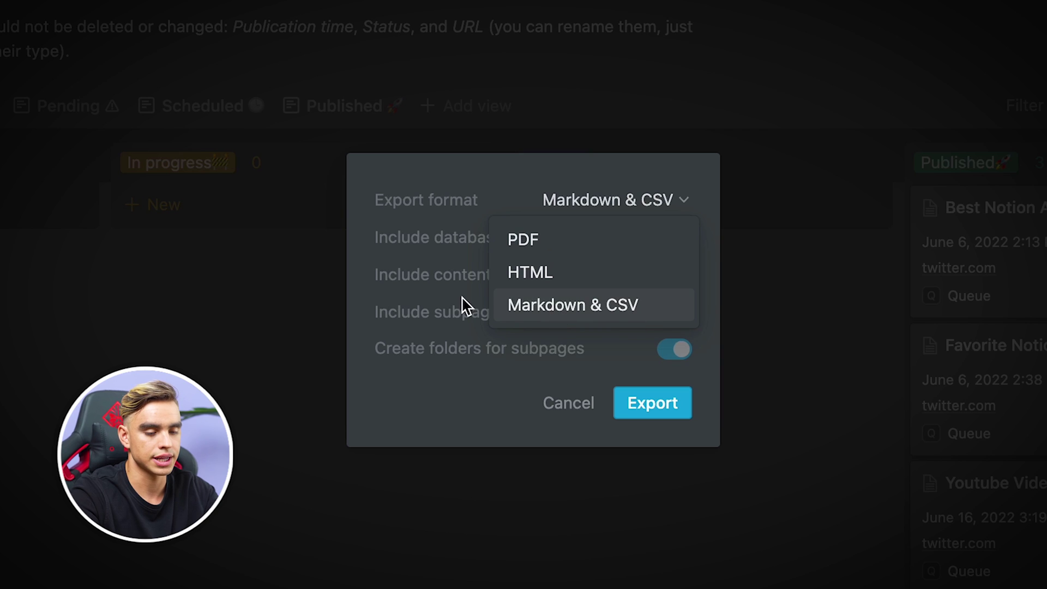
click(459, 271)
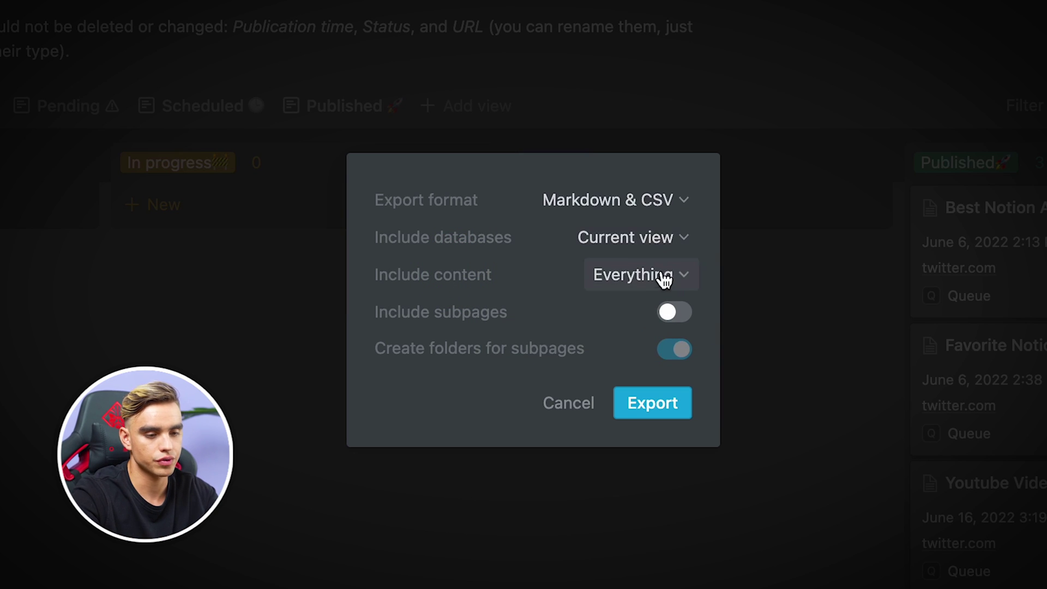
click(660, 412)
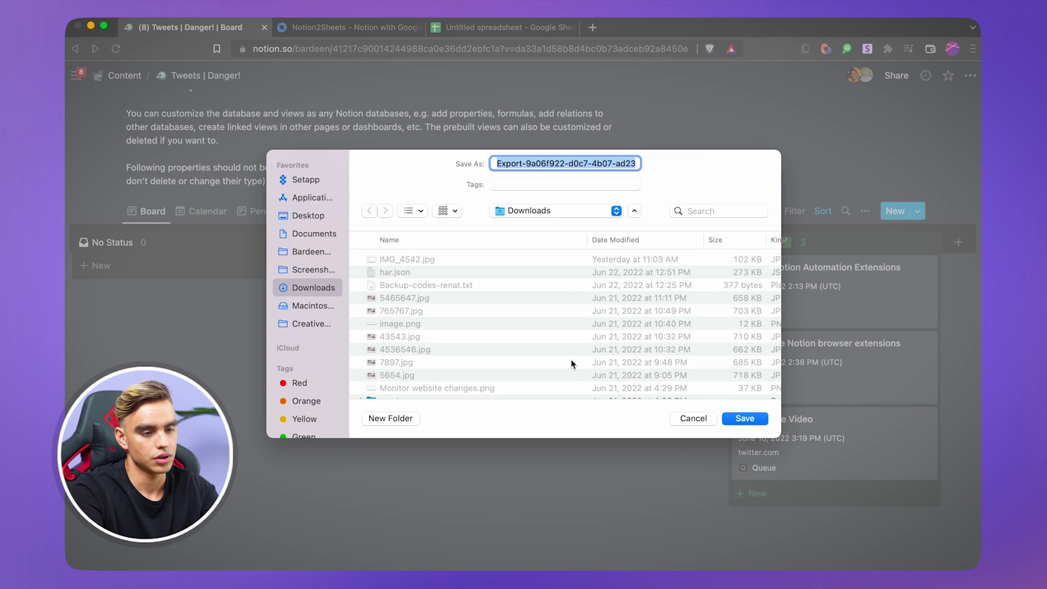
text(Tweets)
key(Return)
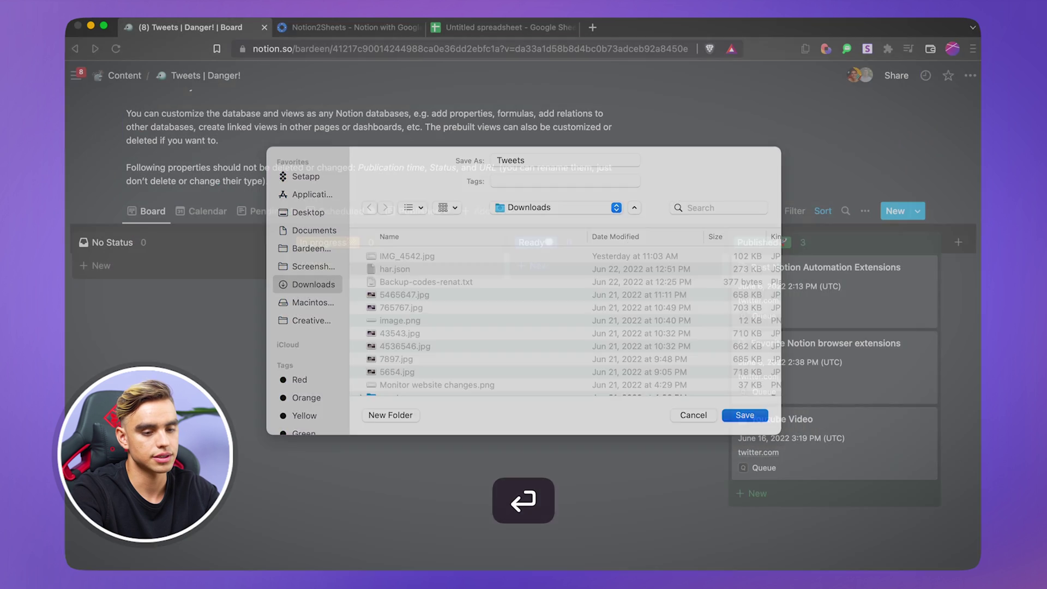
- Import the exported Tweets CSV into the blank spreadsheet, replacing its contents
click(502, 27)
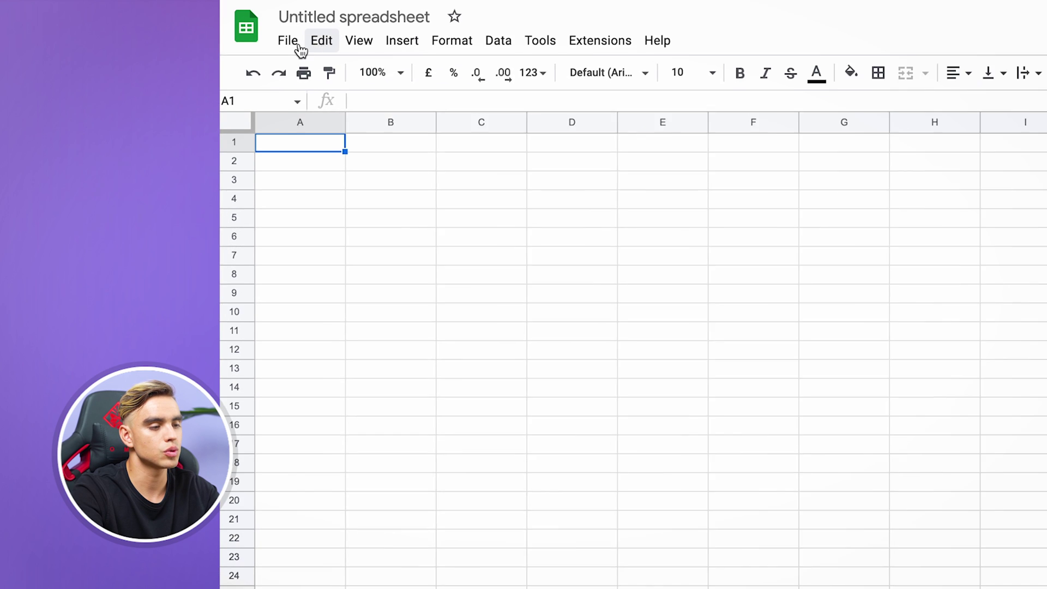
click(114, 92)
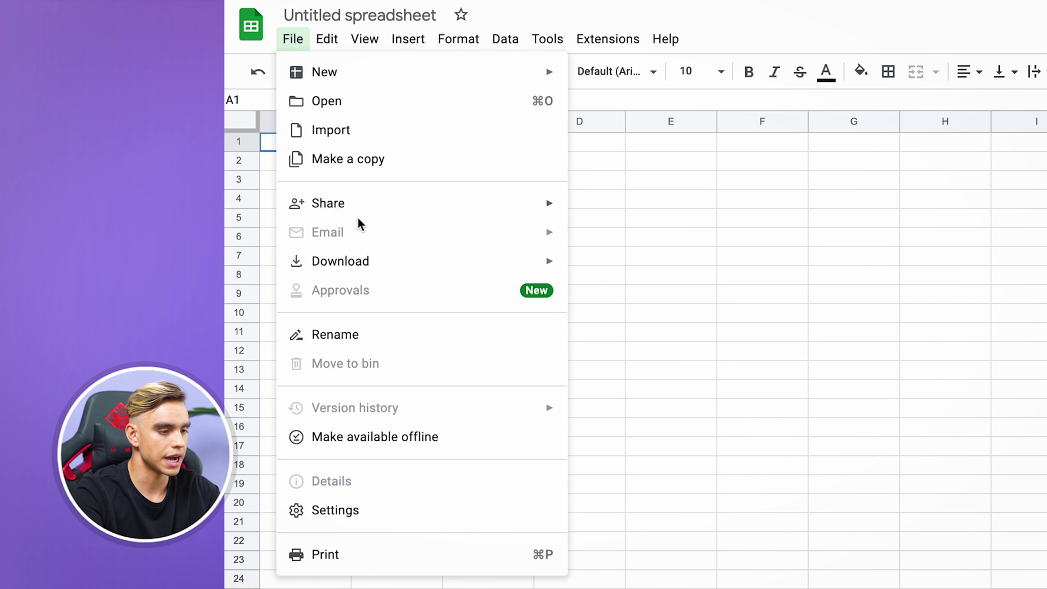
click(365, 140)
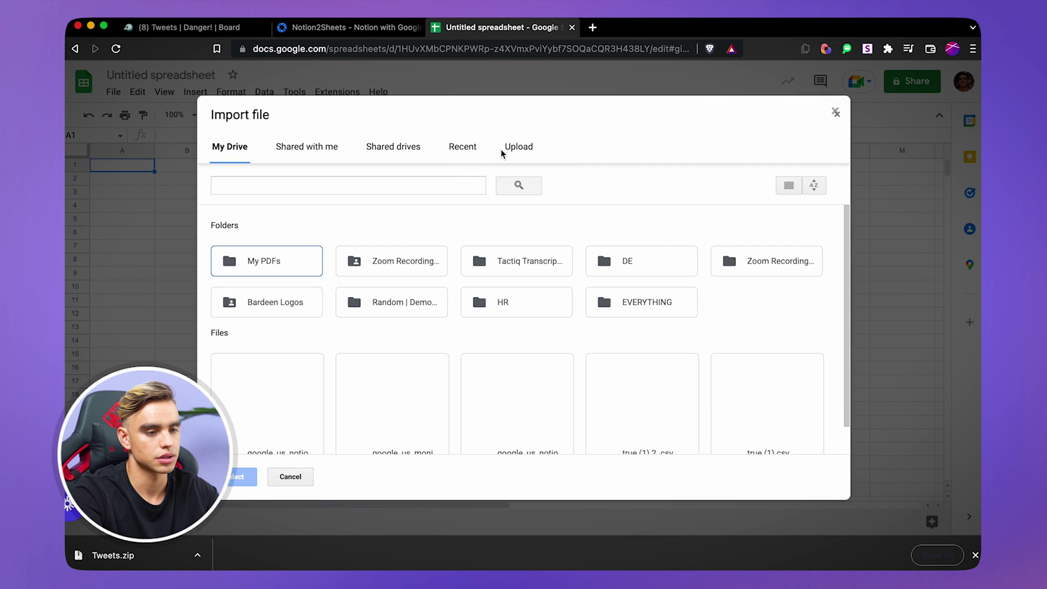
click(502, 151)
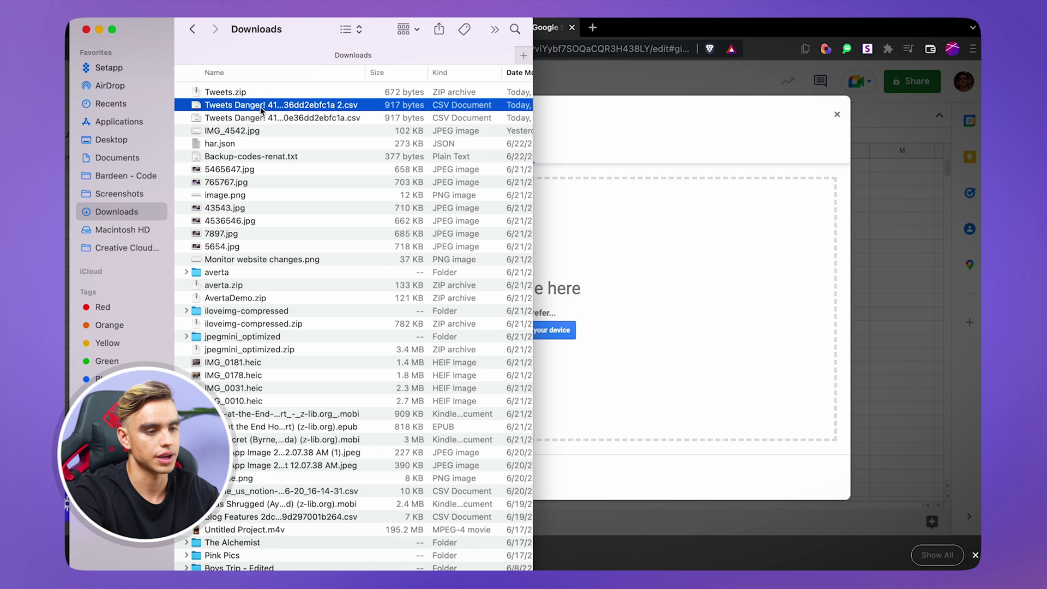
drag(281, 105, 674, 312)
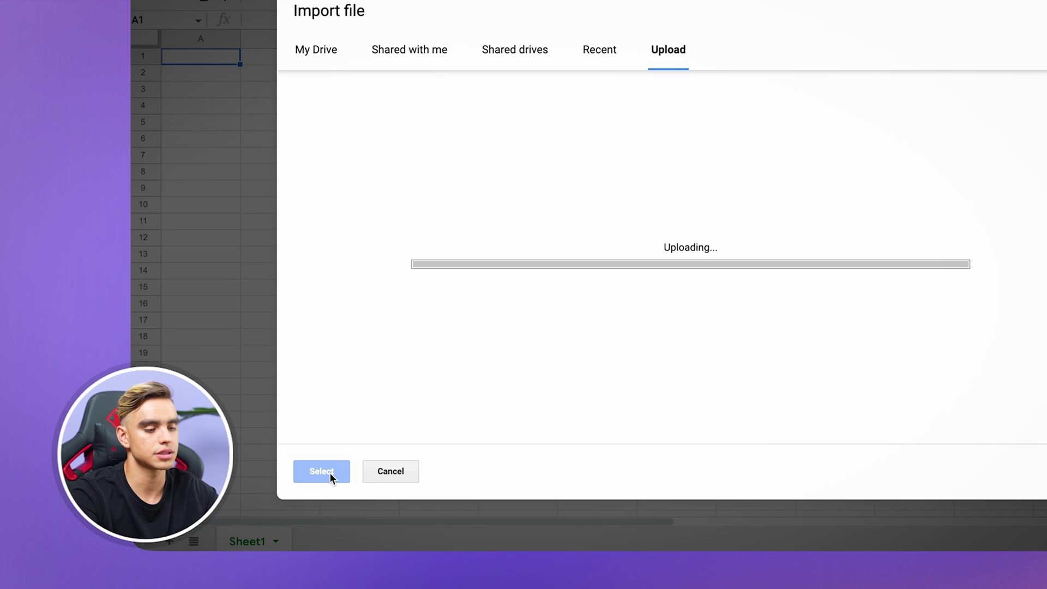
click(228, 505)
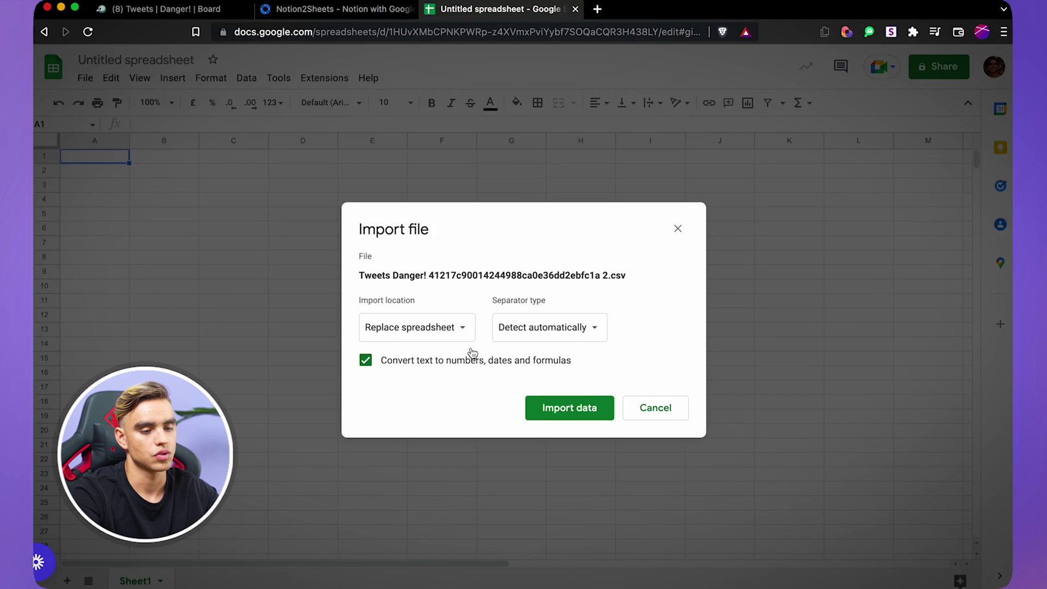
click(742, 346)
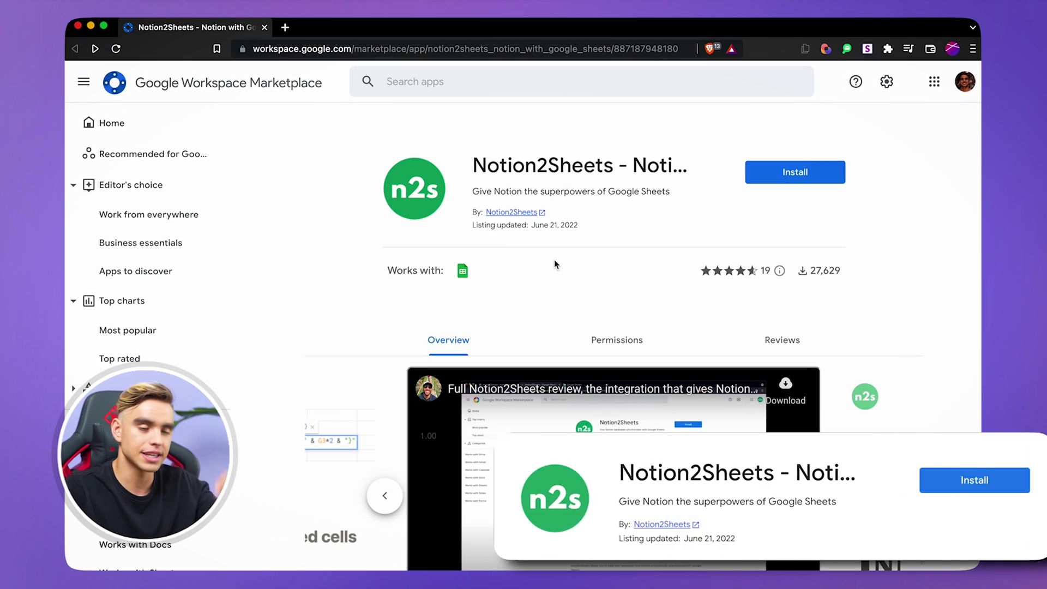
- Install the Notion2Sheets add-on with your Google account, allowing its requested access
click(786, 176)
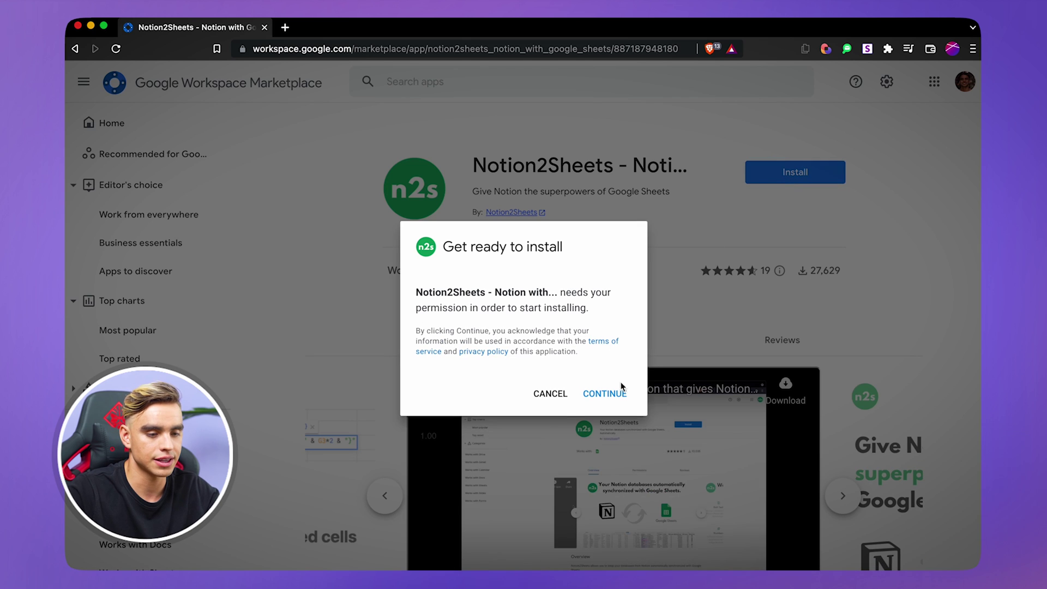
click(605, 393)
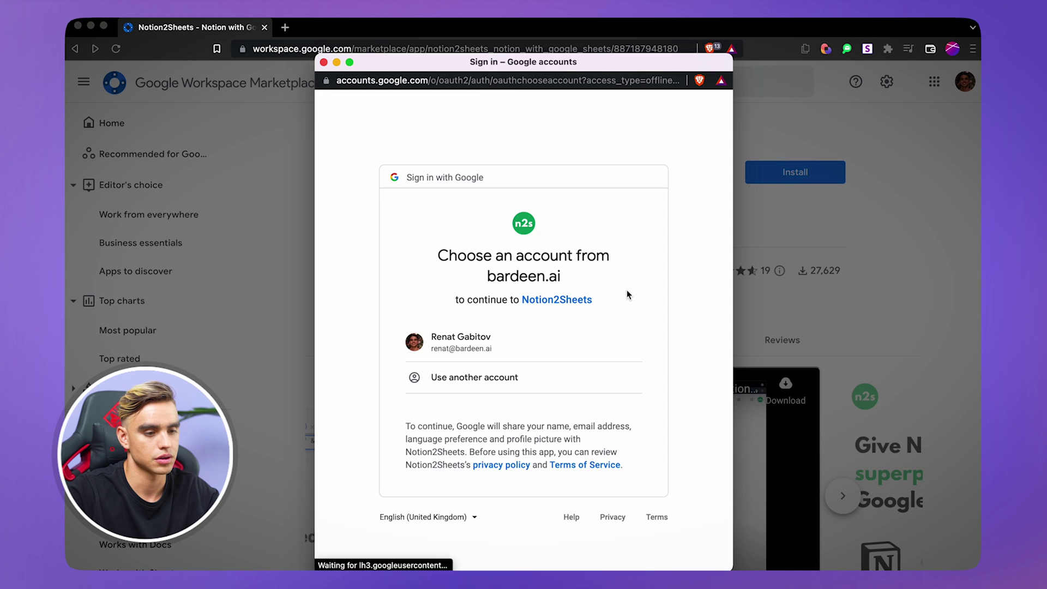
click(560, 335)
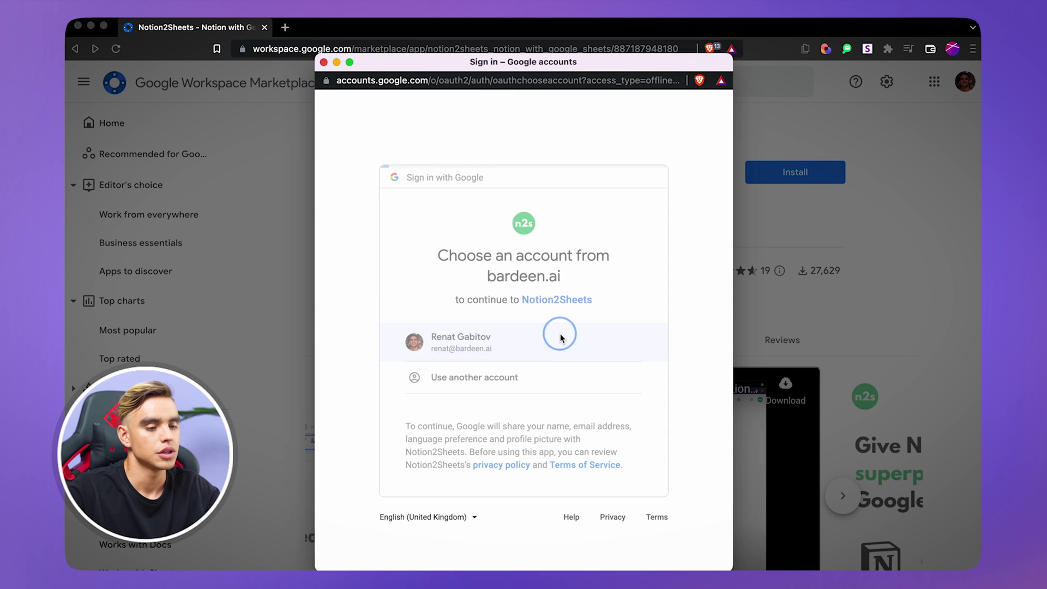
scroll(561, 337, down, 5)
click(591, 451)
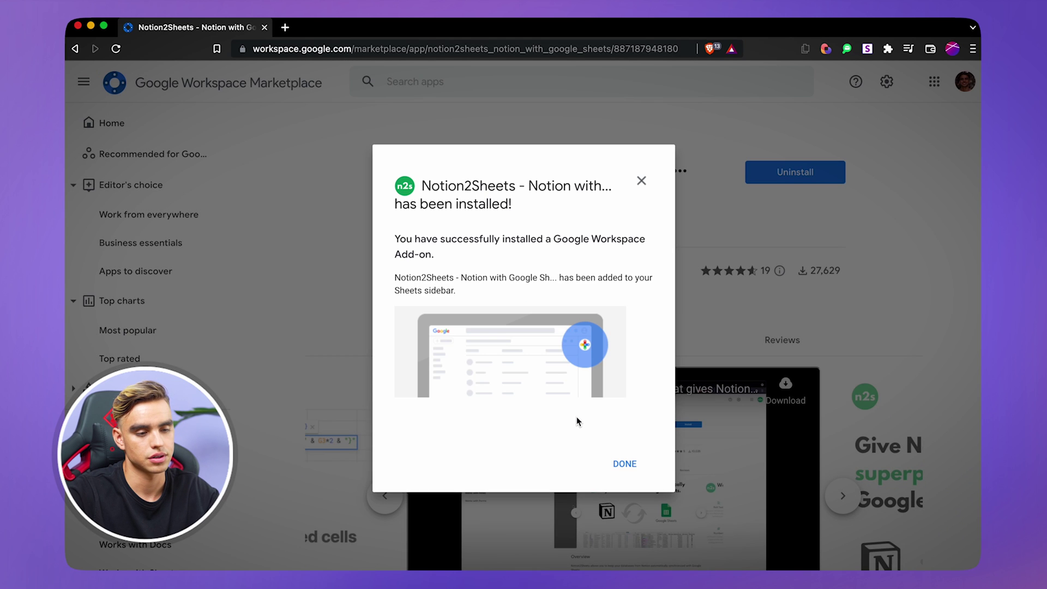
click(624, 463)
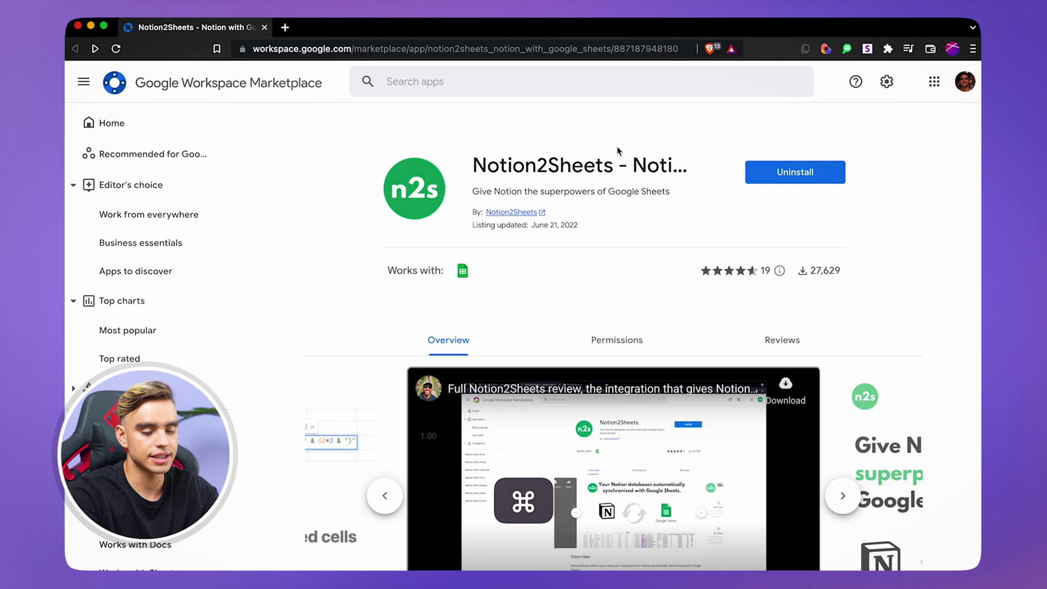
- Start a fresh blank spreadsheet with sheets.new in a new browser tab
key(super+t)
text(sheets.new)
key(Return)
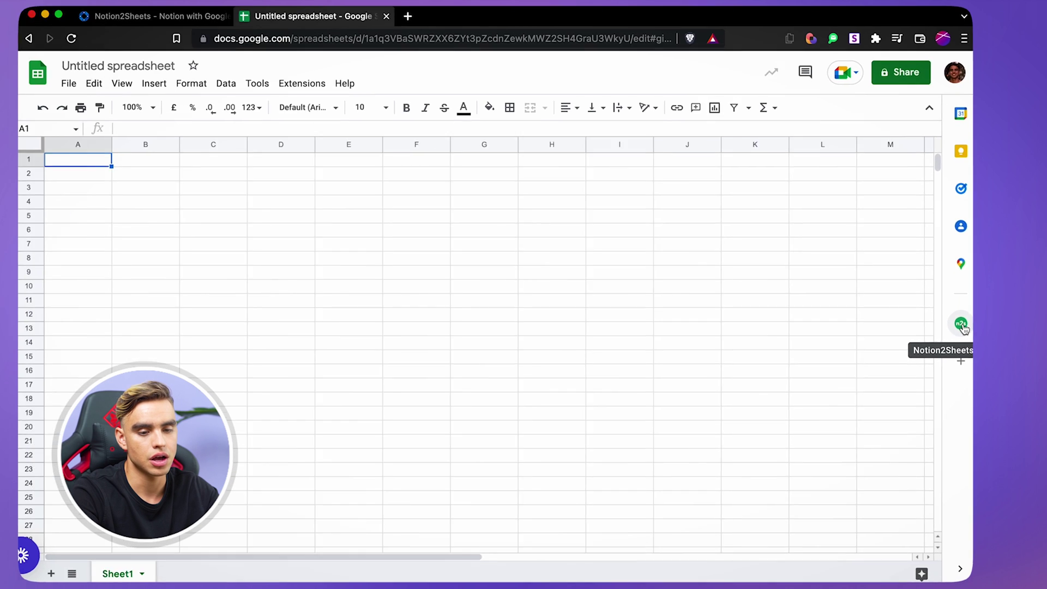
- Connect a Notion workspace in the Notion2Sheets panel, sharing only the Content page
click(882, 336)
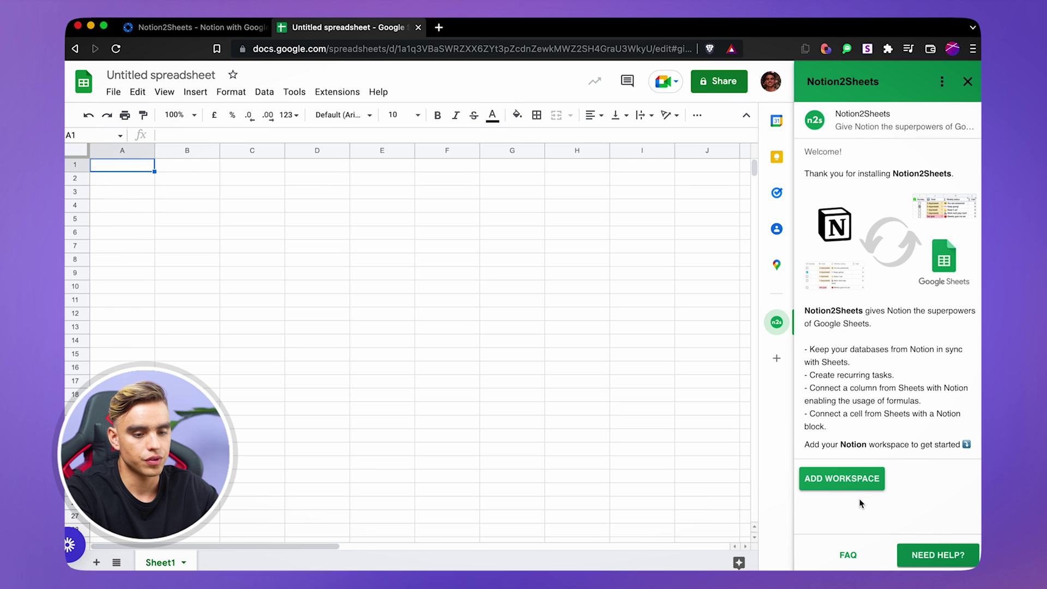
click(856, 482)
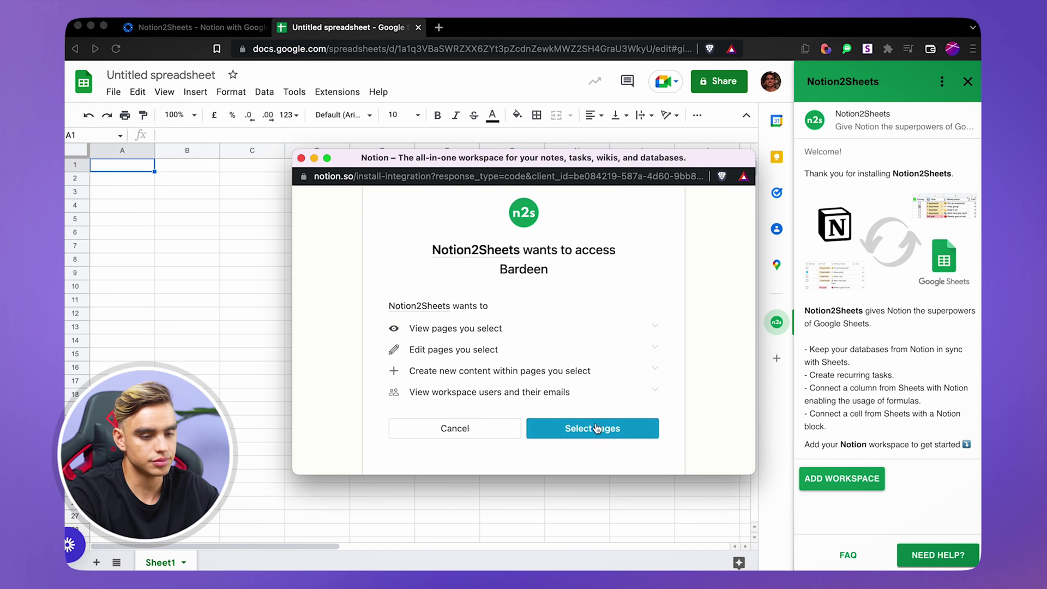
click(562, 428)
scroll(549, 339, down, 2)
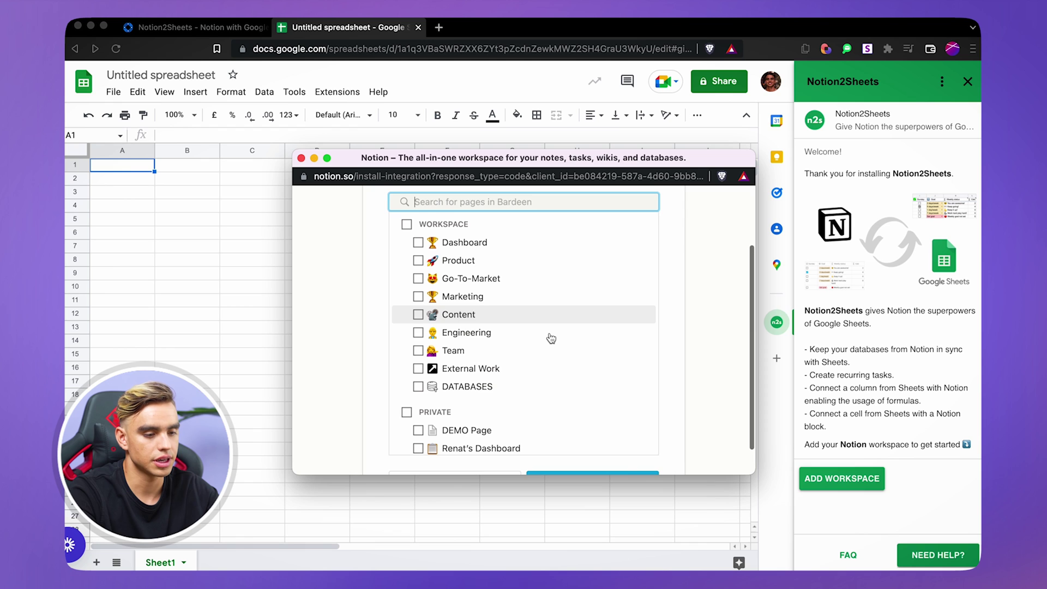
click(418, 317)
scroll(508, 337, down, 3)
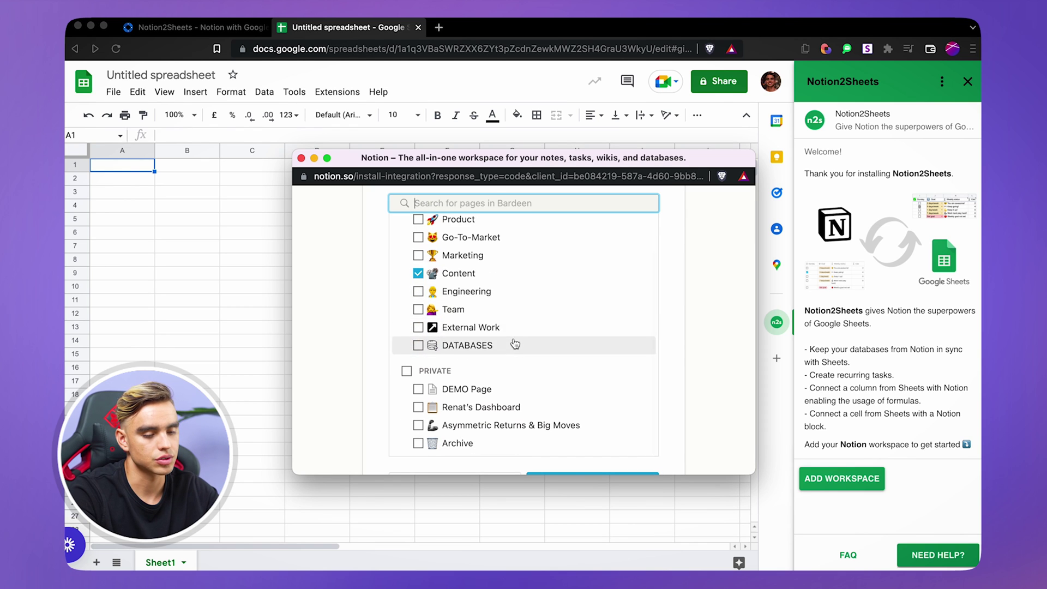
click(600, 451)
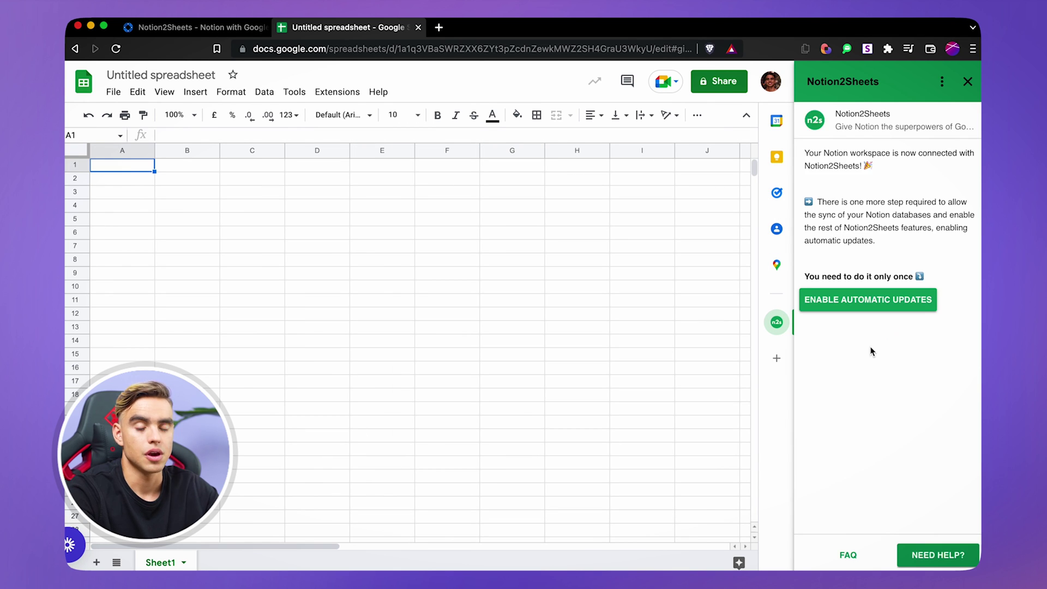
- Authorize Notion2Sheets automatic updates with your Google account, then begin connecting a database
click(862, 311)
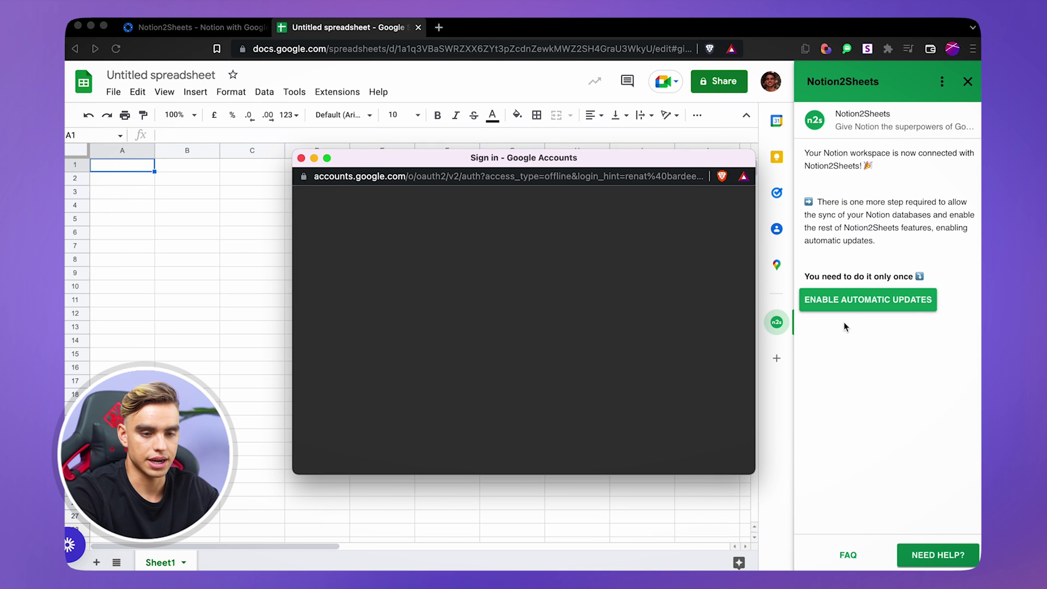
scroll(600, 328, down, 2)
click(600, 326)
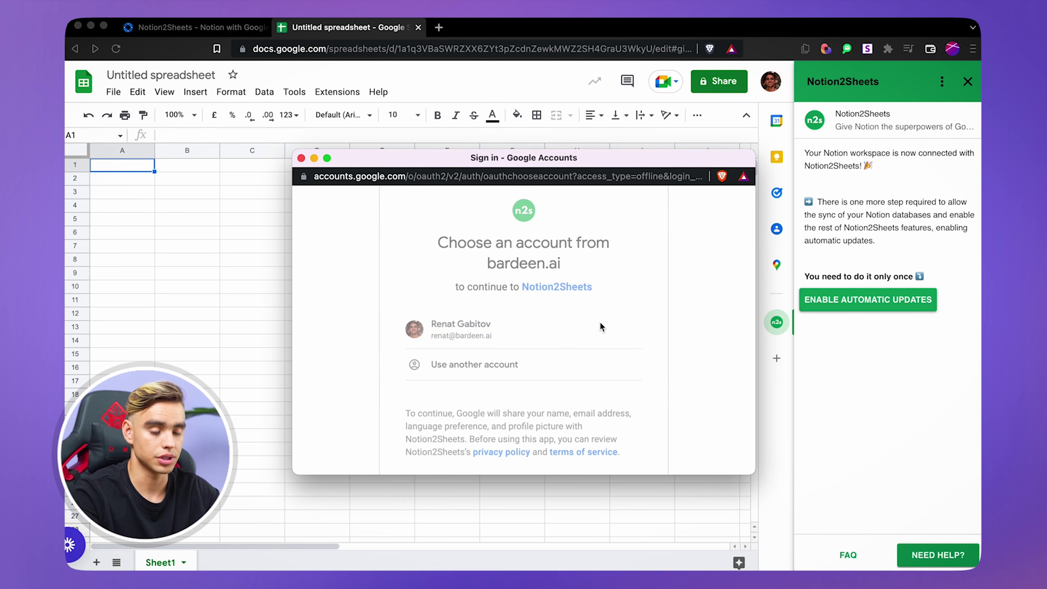
scroll(600, 322, down, 5)
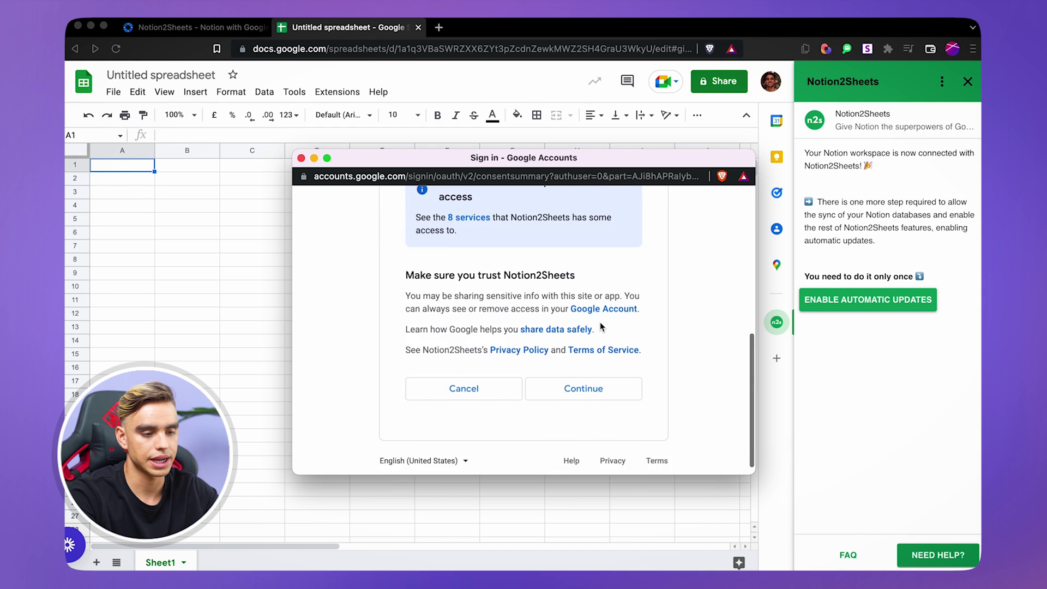
scroll(600, 322, up, 3)
scroll(600, 323, up, 2)
scroll(599, 323, down, 5)
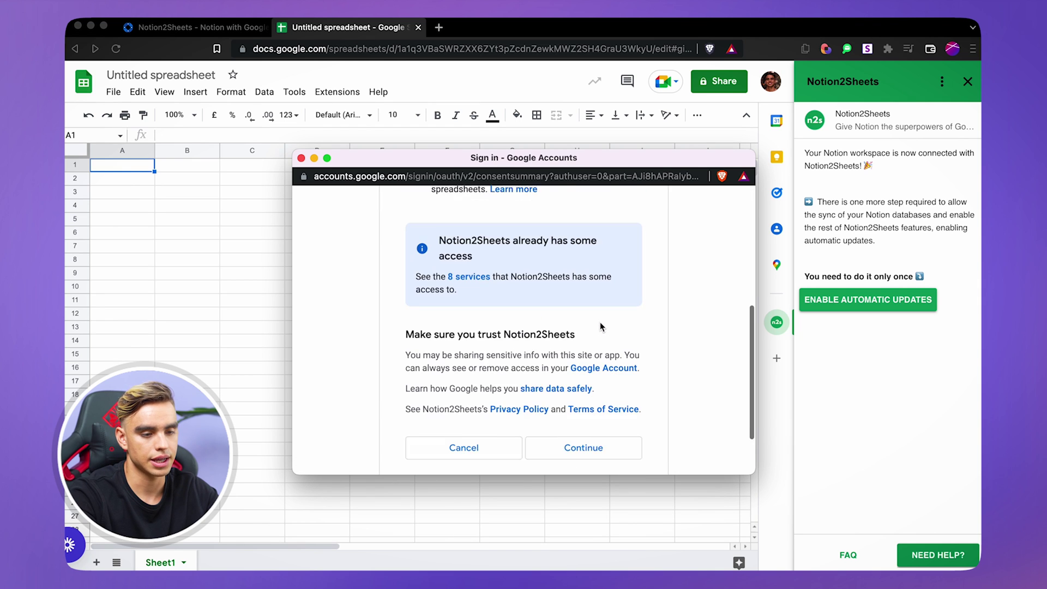
click(597, 428)
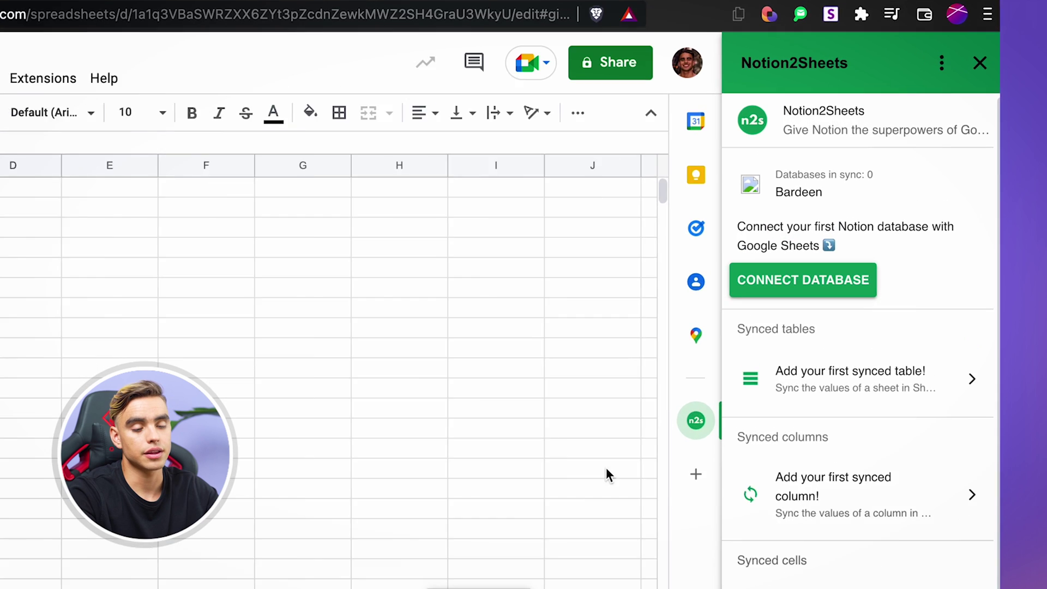
click(707, 364)
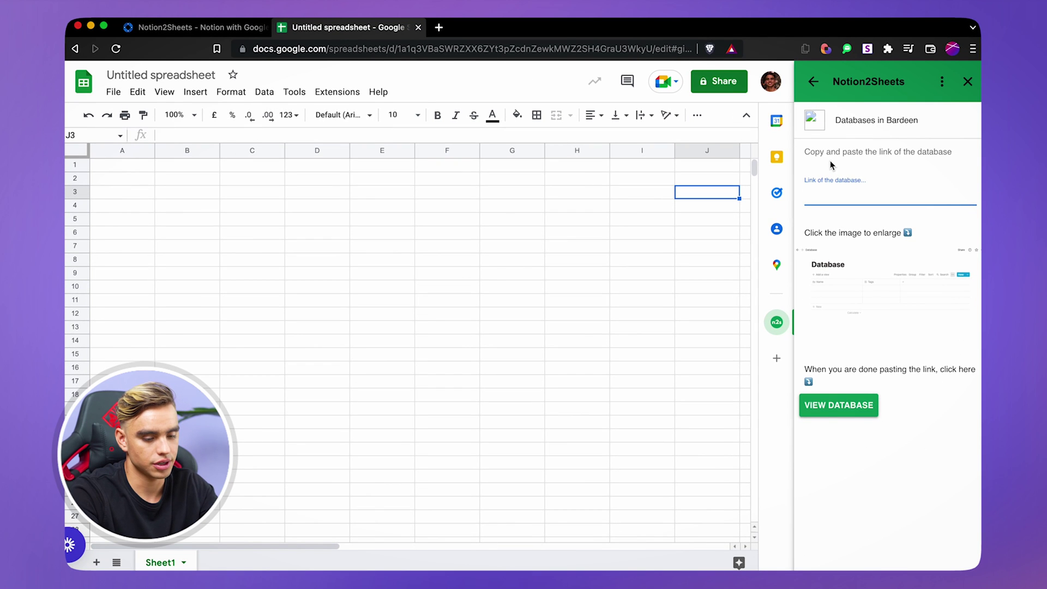
- Open the Tweets | Danger! Notion board and paste its link into the database link field
key(super+t)
text(que)
key(super+a)
text(tw)
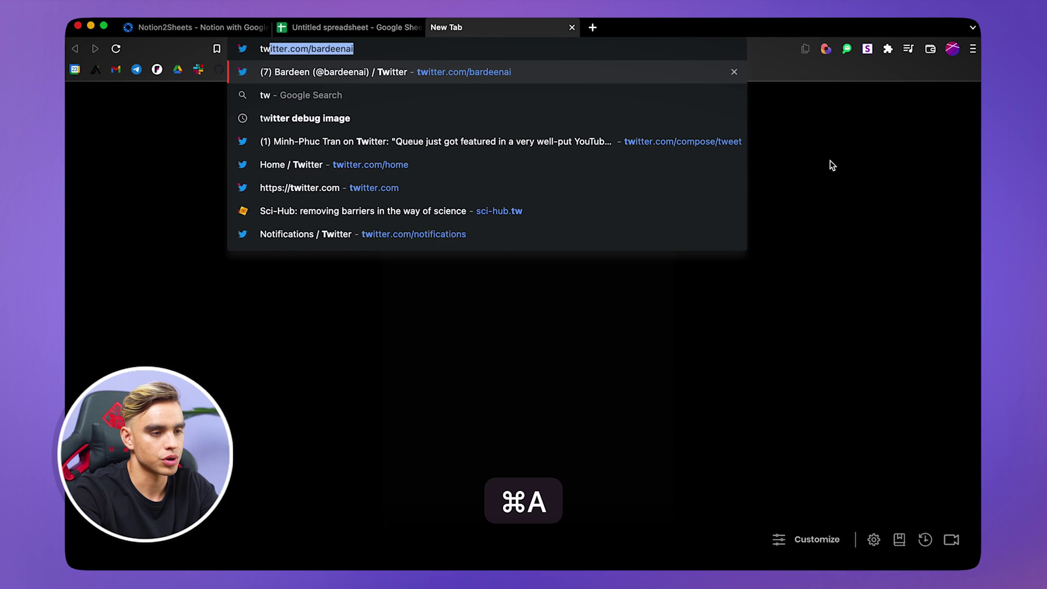
text(eets)
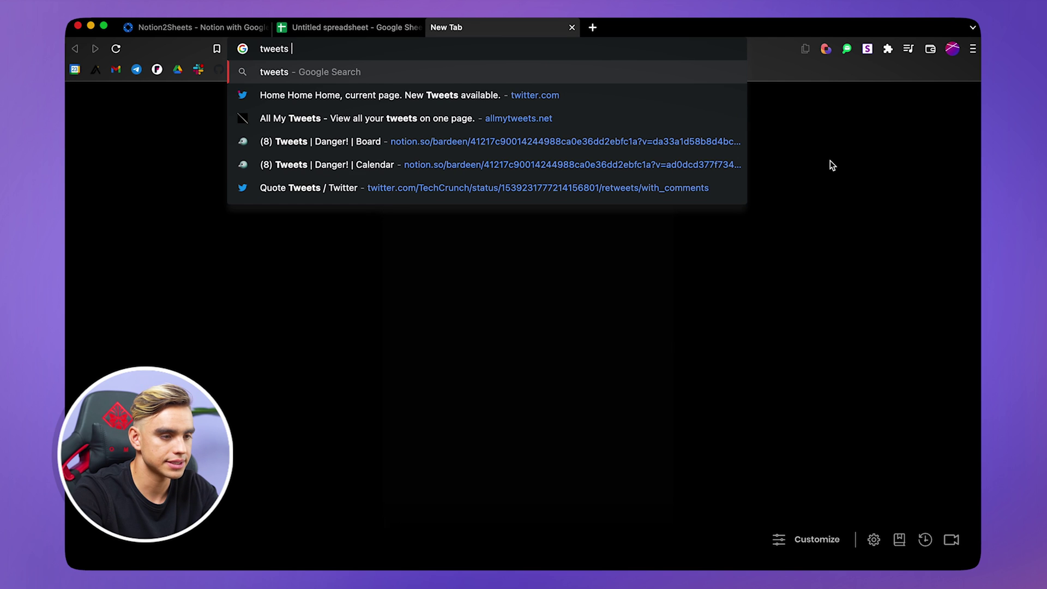
key(Down)
key(Down)
key(Down)
key(Return)
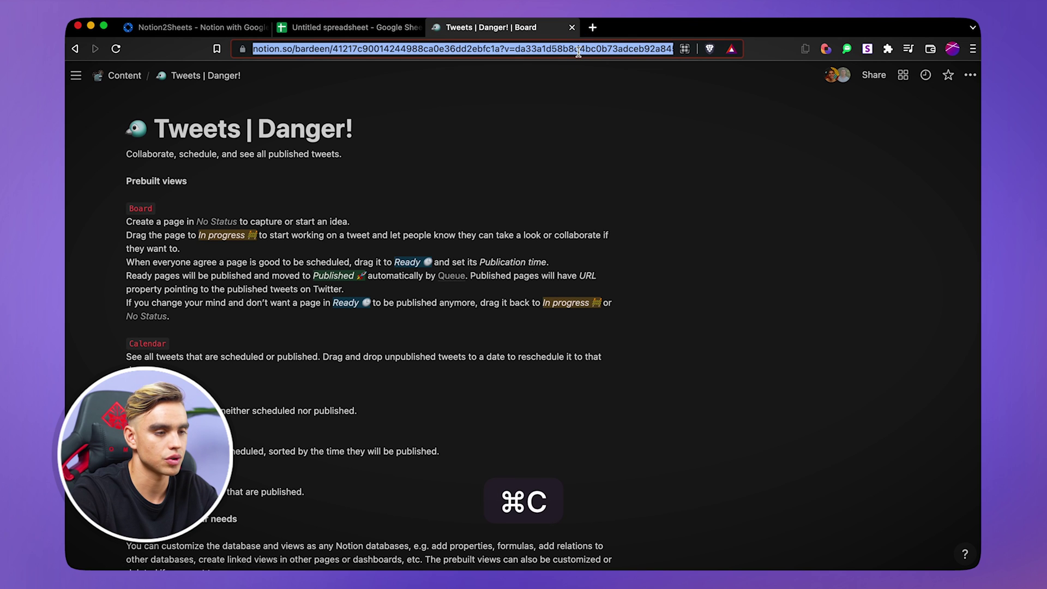
key(super+2)
key(super+v)
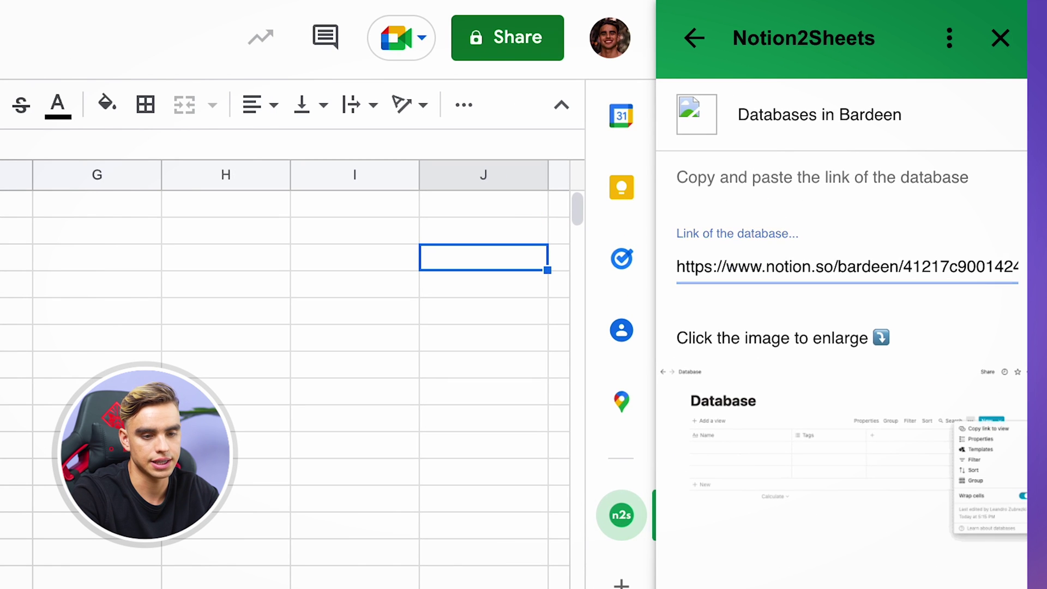
- Review the Tweets | Danger! database's properties and start syncing it into a new sheet
click(819, 484)
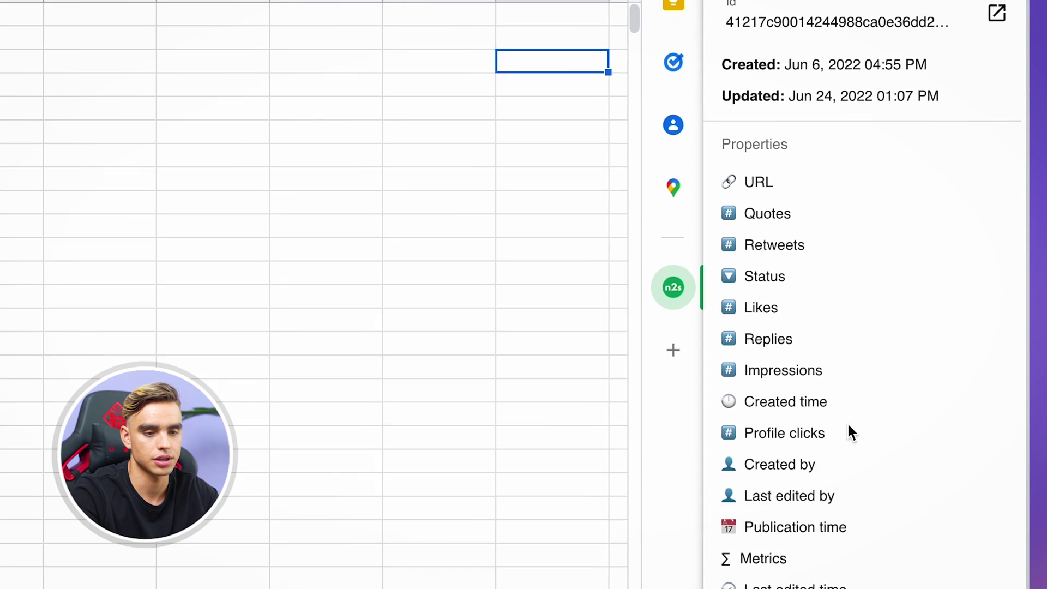
scroll(768, 383, down, 1)
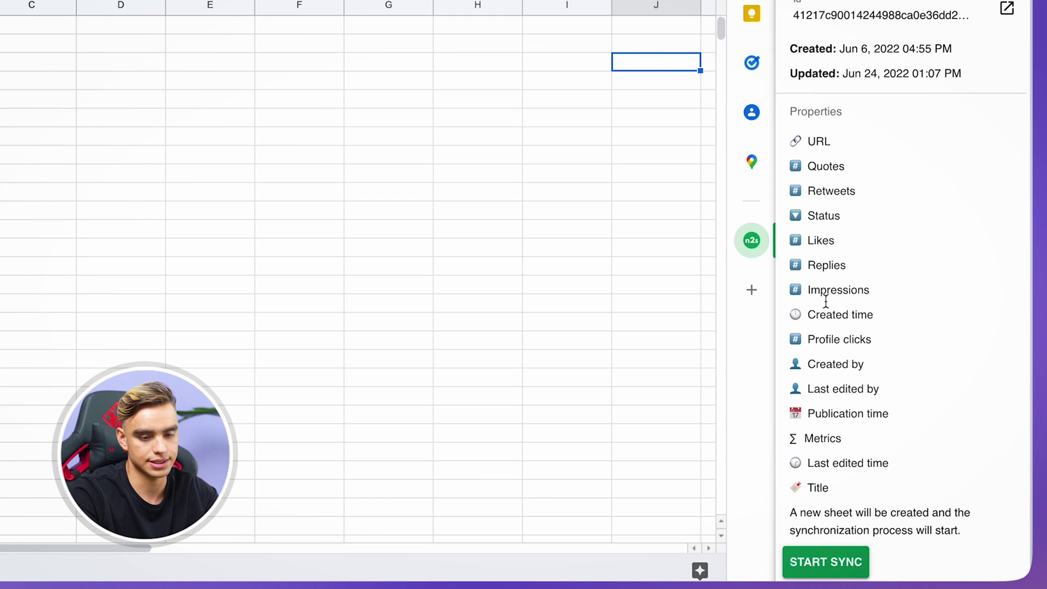
scroll(826, 164, up, 1)
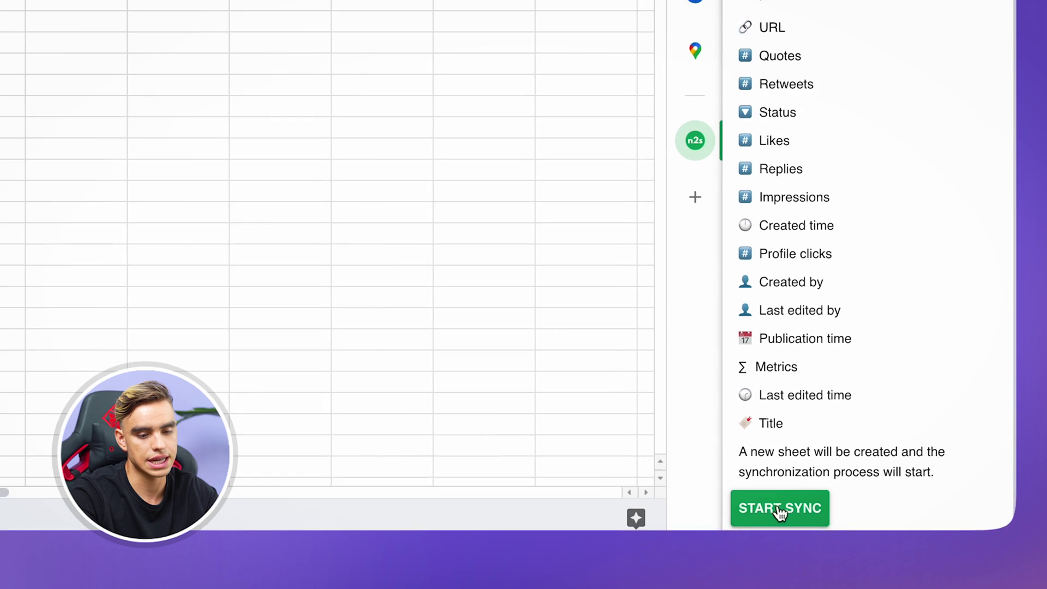
click(825, 569)
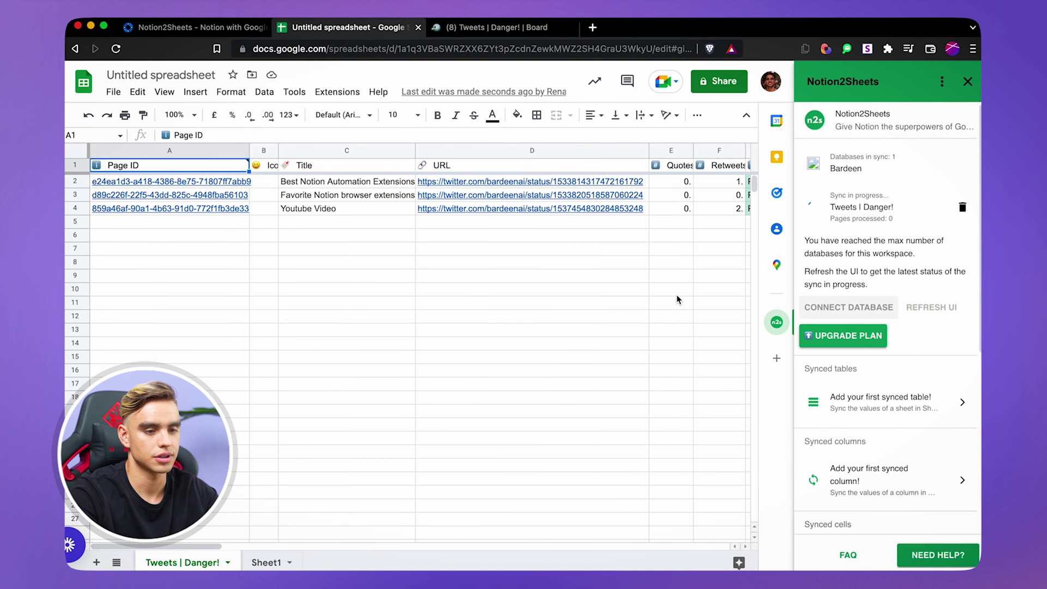
scroll(676, 299, right, 2)
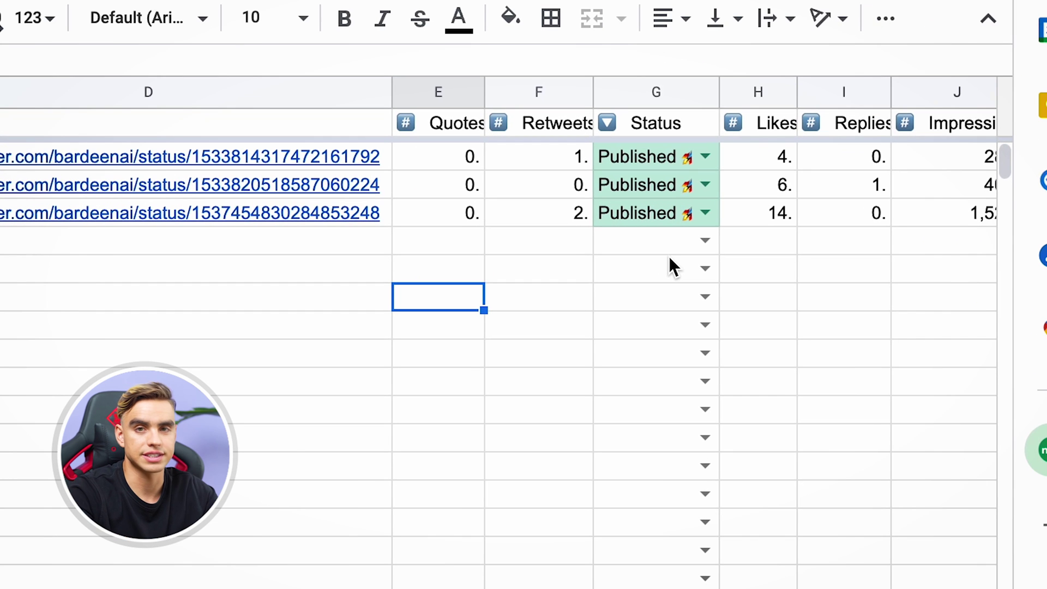
click(704, 242)
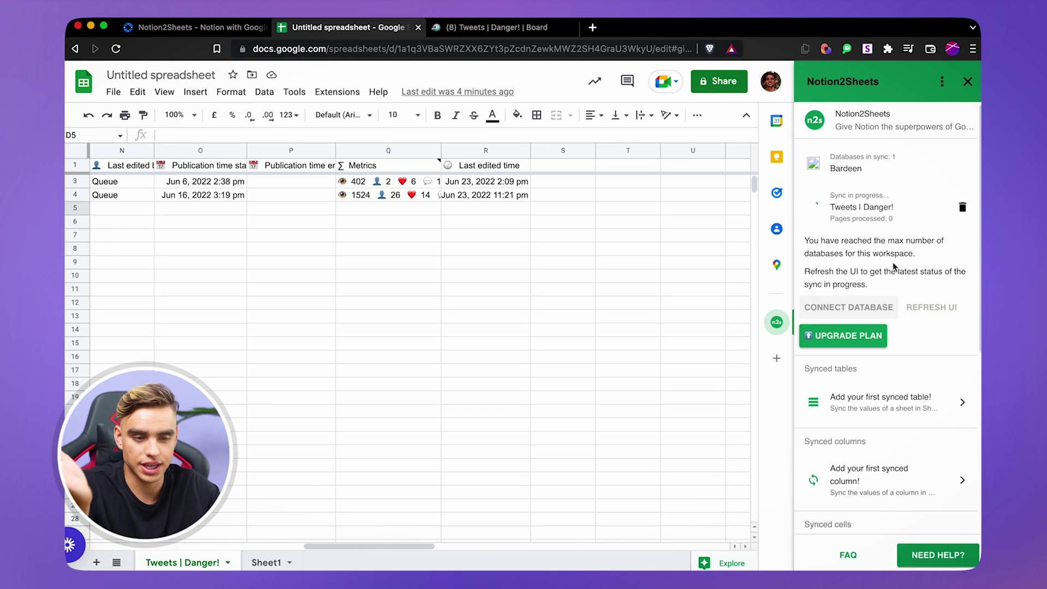
scroll(894, 266, down, 4)
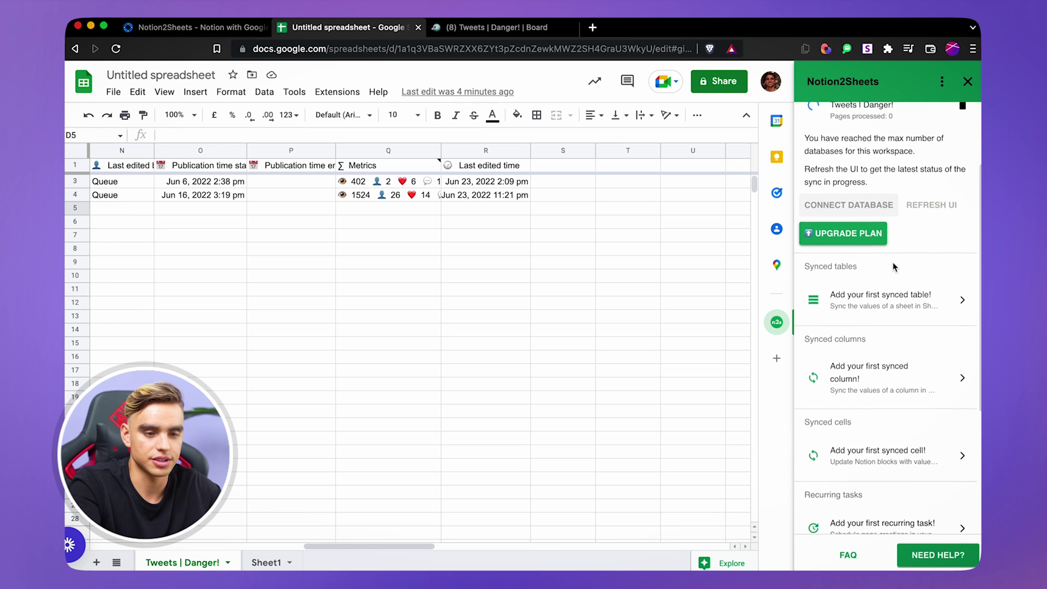
scroll(893, 266, down, 2)
click(845, 175)
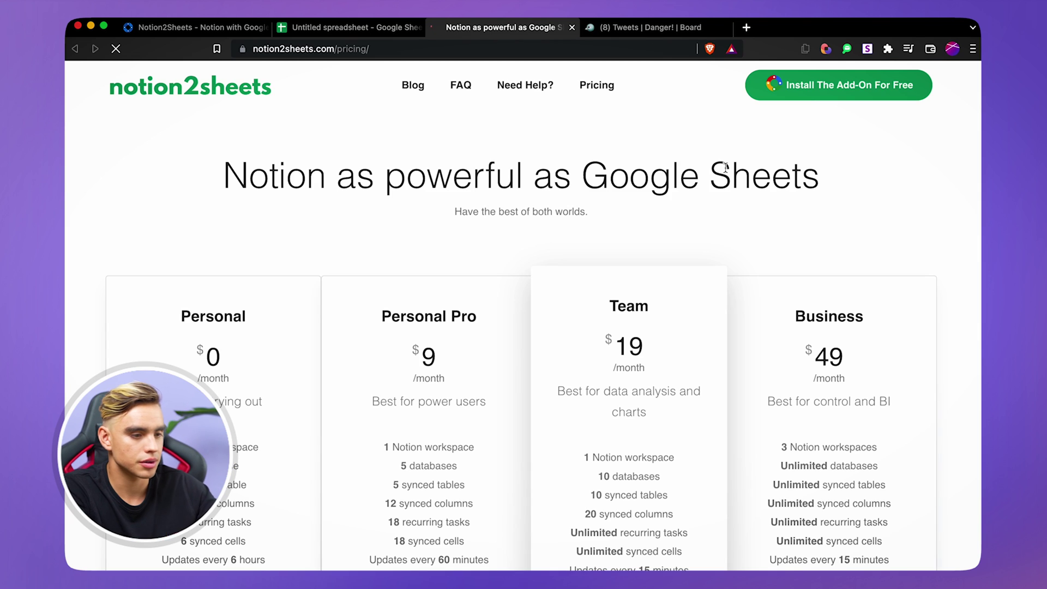
scroll(725, 167, down, 3)
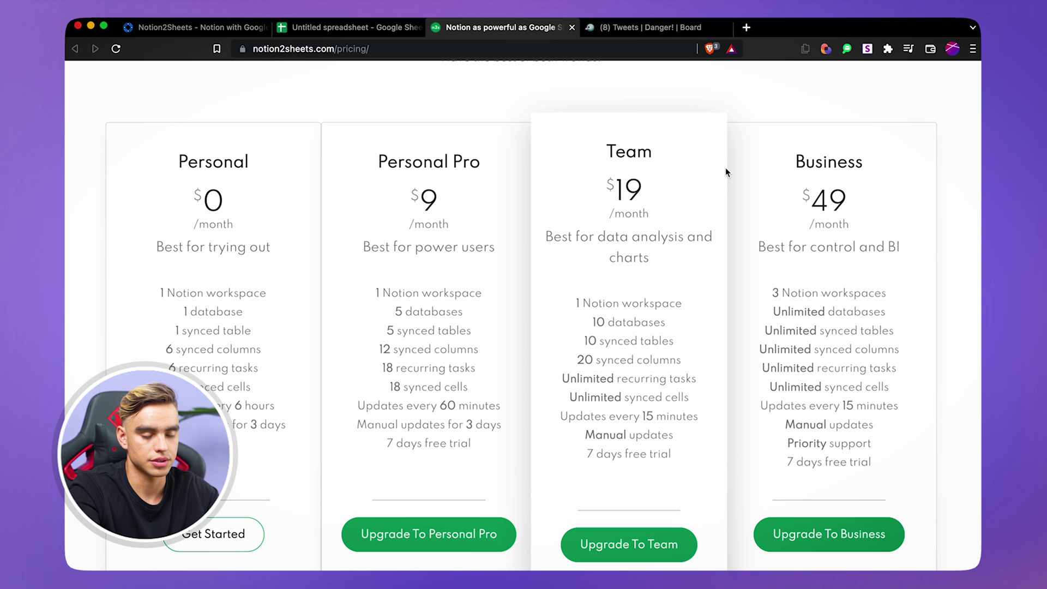
key(super+w)
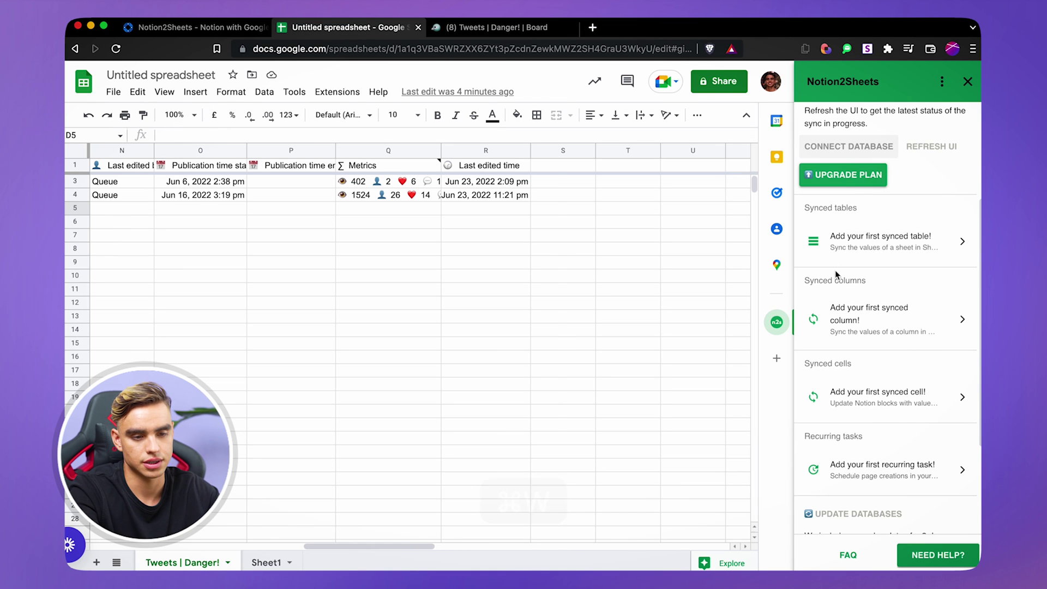
- Scroll the Notion2Sheets sidebar to Update Databases and highlight 'every 6 hours.'
scroll(835, 271, down, 1)
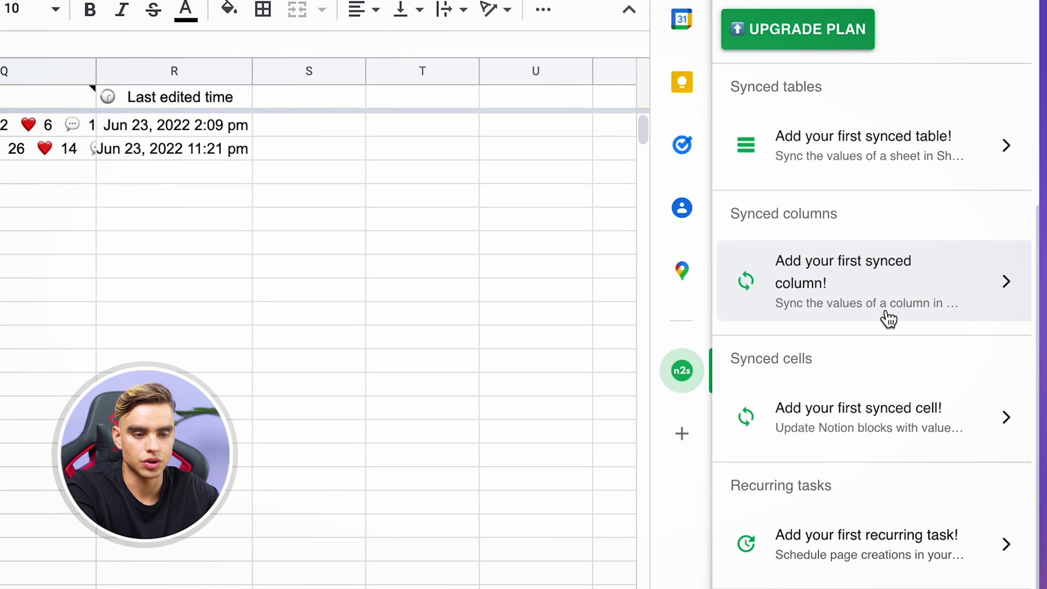
scroll(902, 383, down, 2)
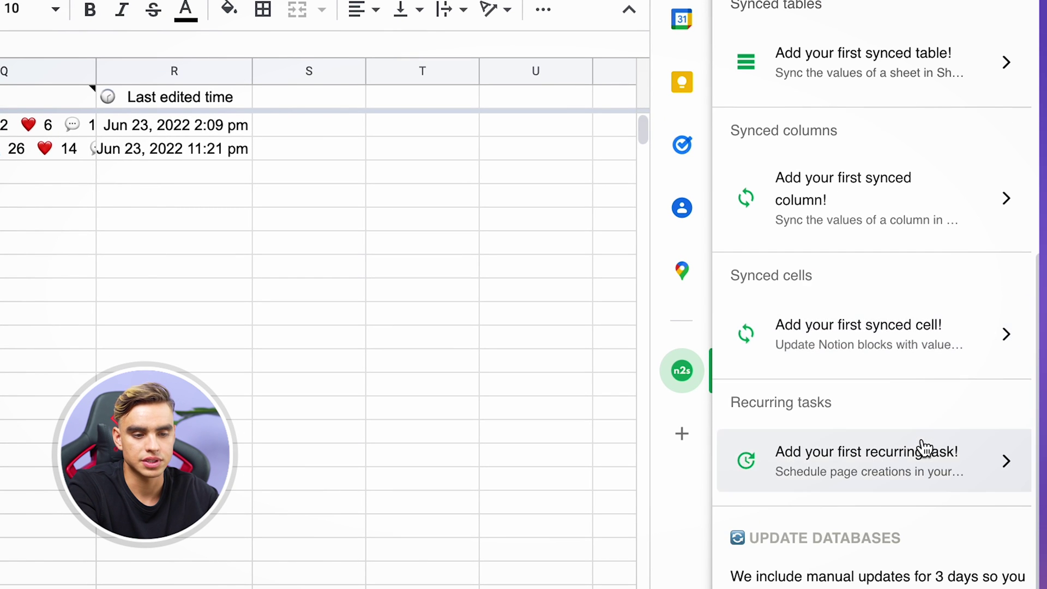
scroll(911, 367, down, 2)
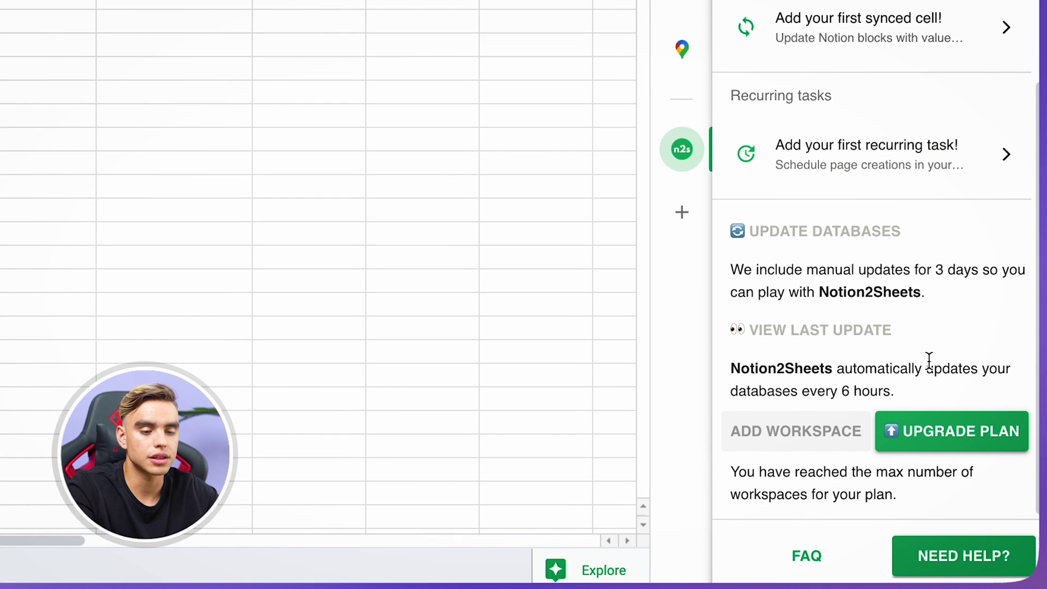
drag(895, 410, 806, 411)
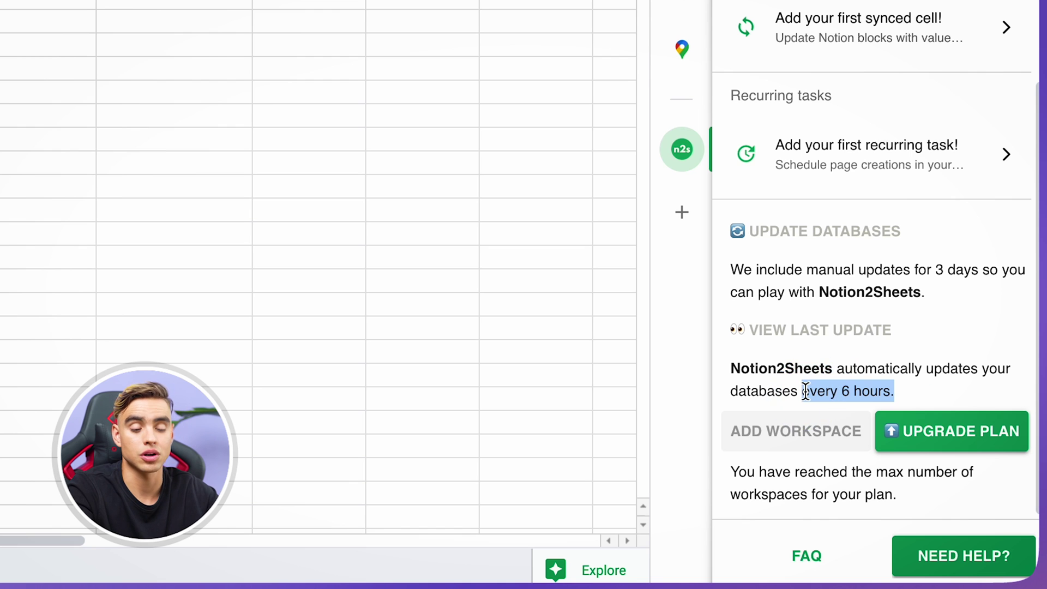